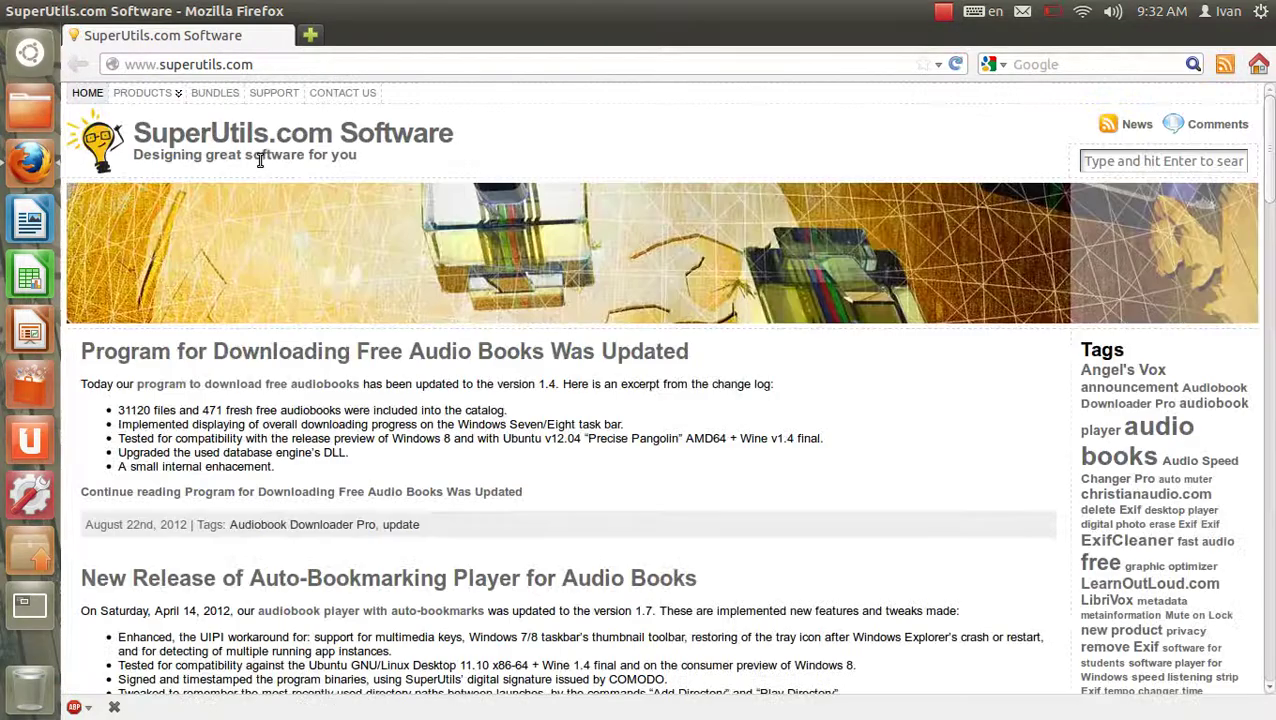
Open the Audiobook Downloader Pro page from the site's product list.
scroll(472, 205, down, 2)
scroll(125, 123, up, 2)
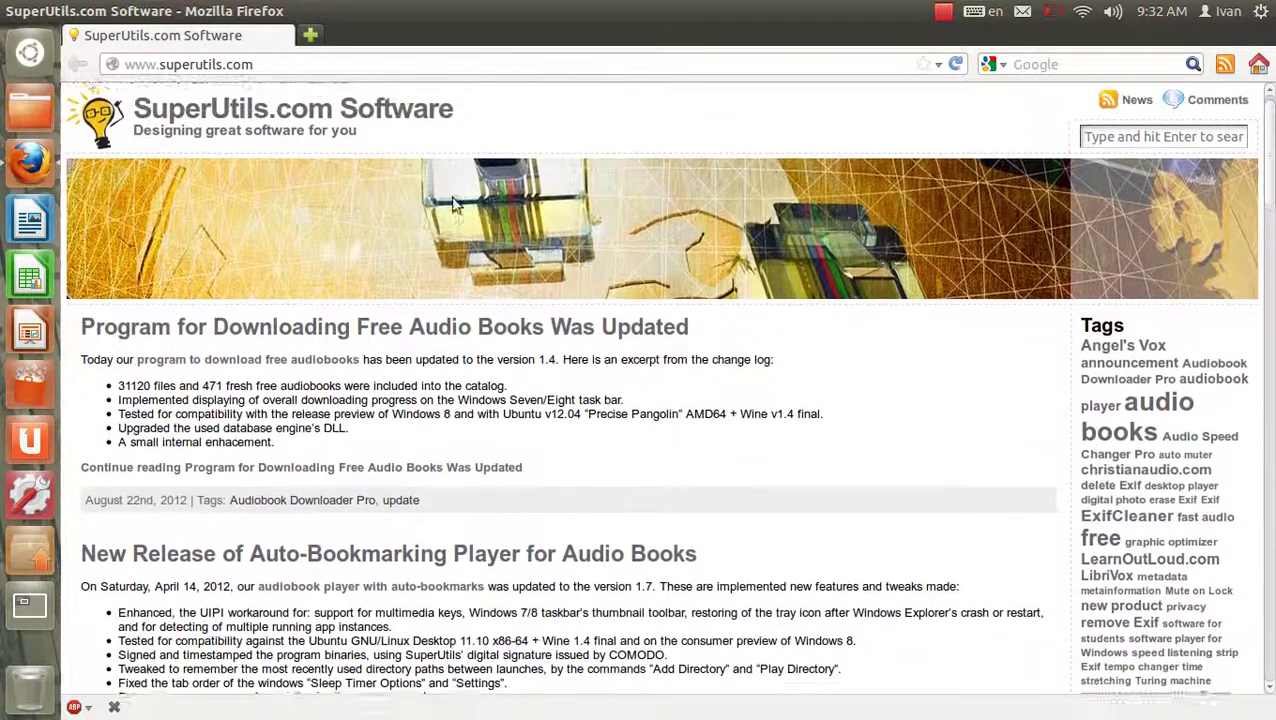
mouse_move(172, 96)
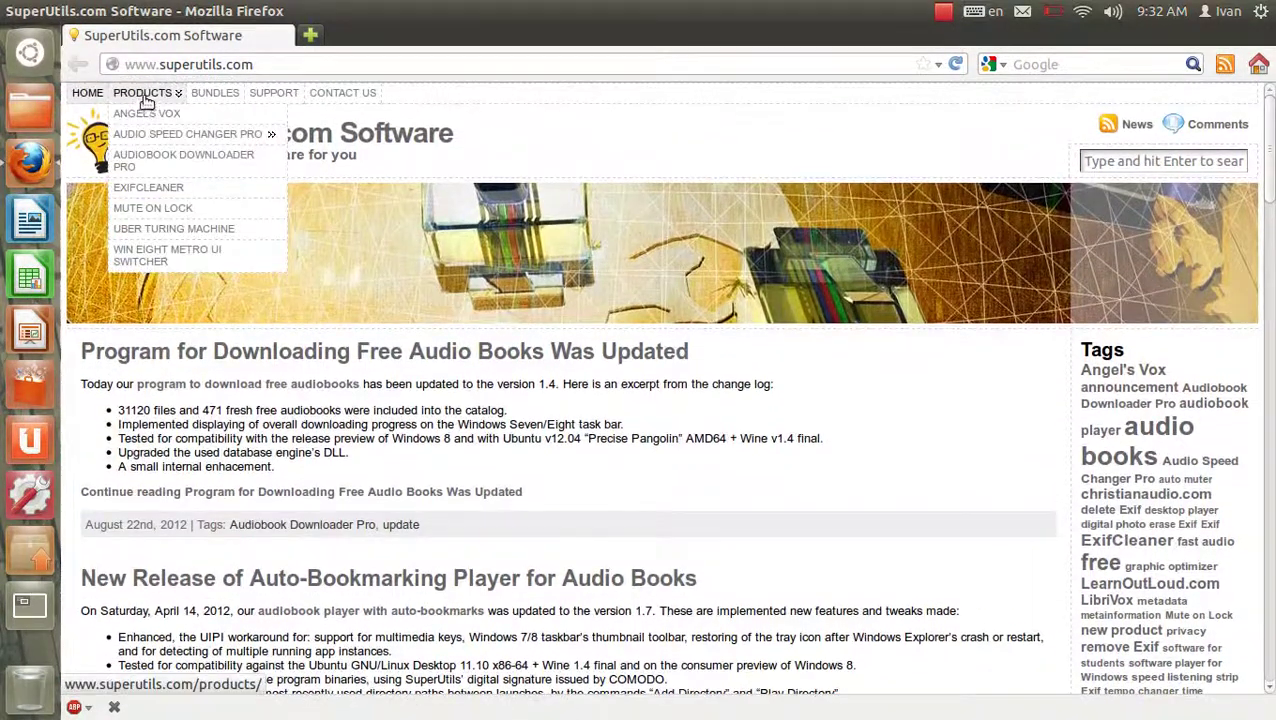
click(148, 156)
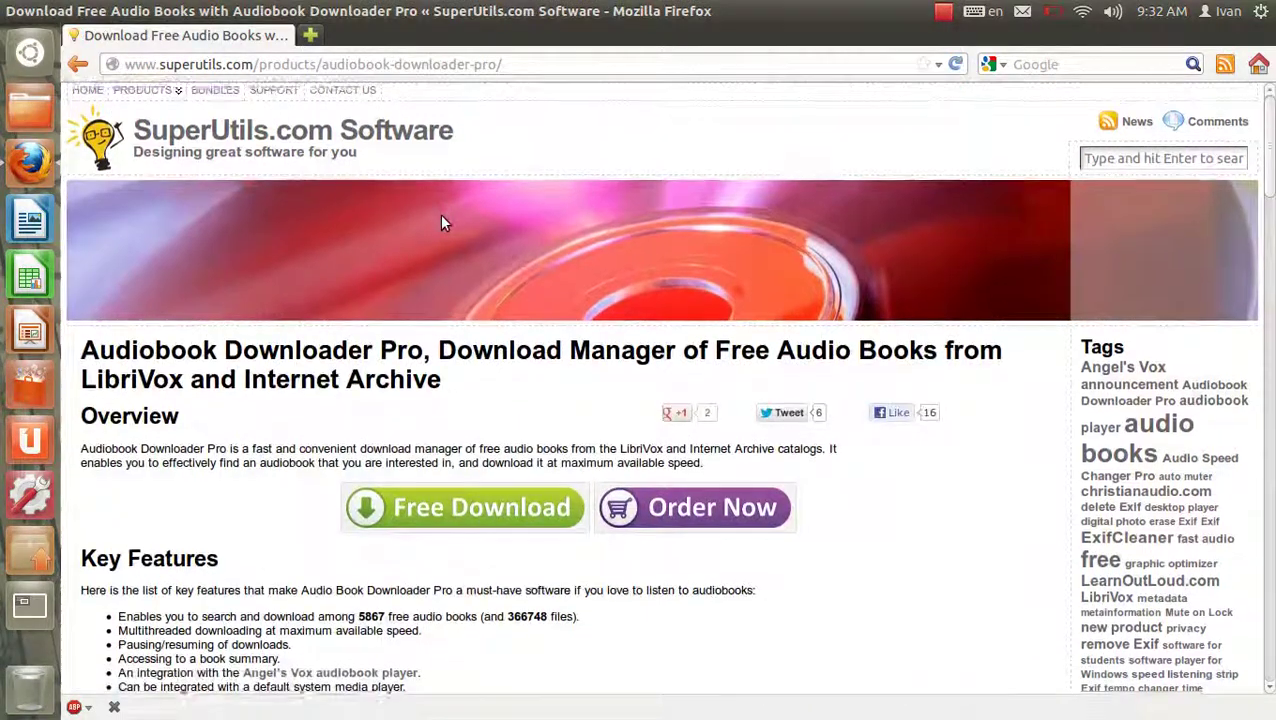
Review the key features of Audiobook Downloader Pro and highlight the line on supported operating systems.
scroll(596, 260, down, 2)
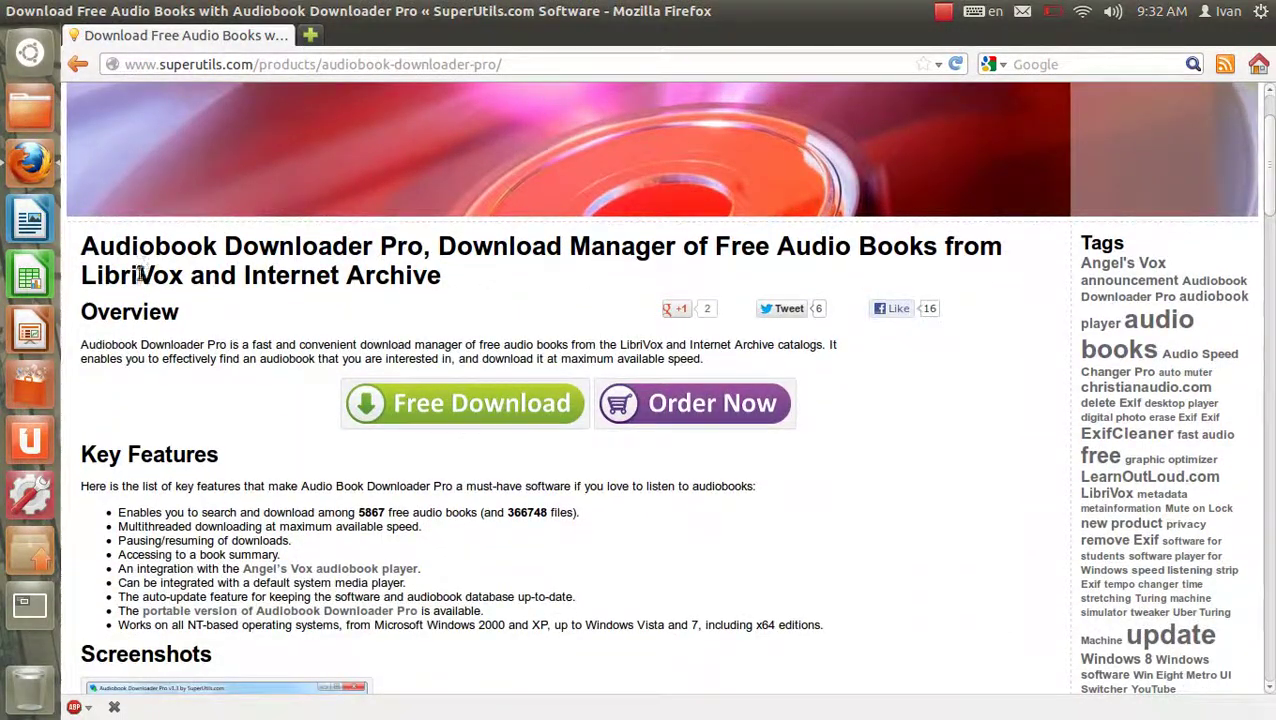
scroll(182, 296, down, 4)
drag(119, 412, 487, 418)
click(487, 418)
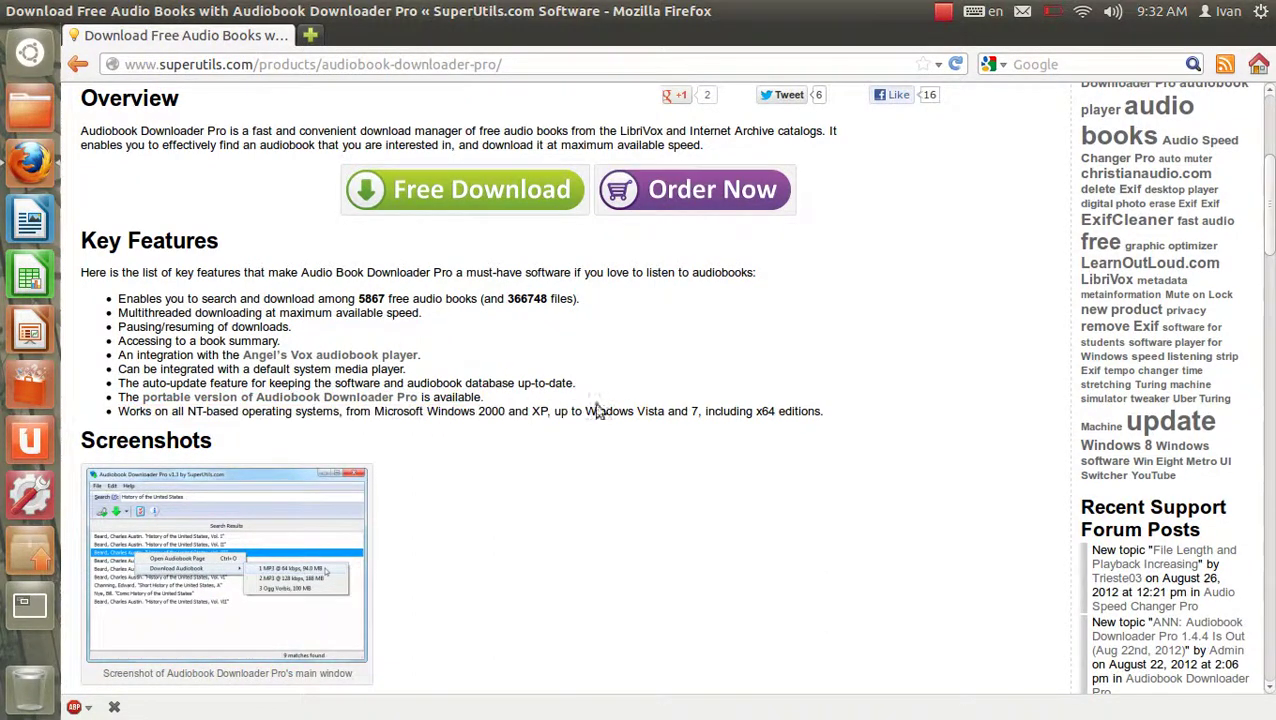
triple_click(822, 413)
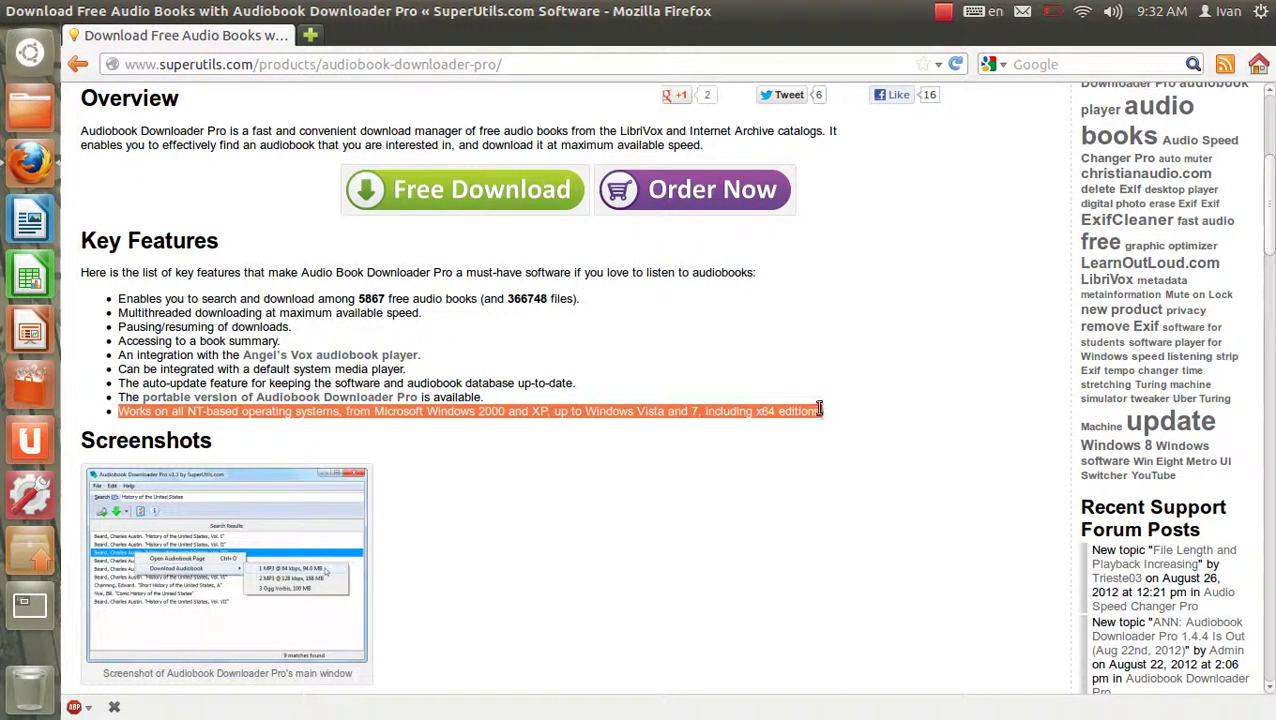
Download audiobook-downloader-pro-setup.exe and open the folder that contains it.
click(479, 188)
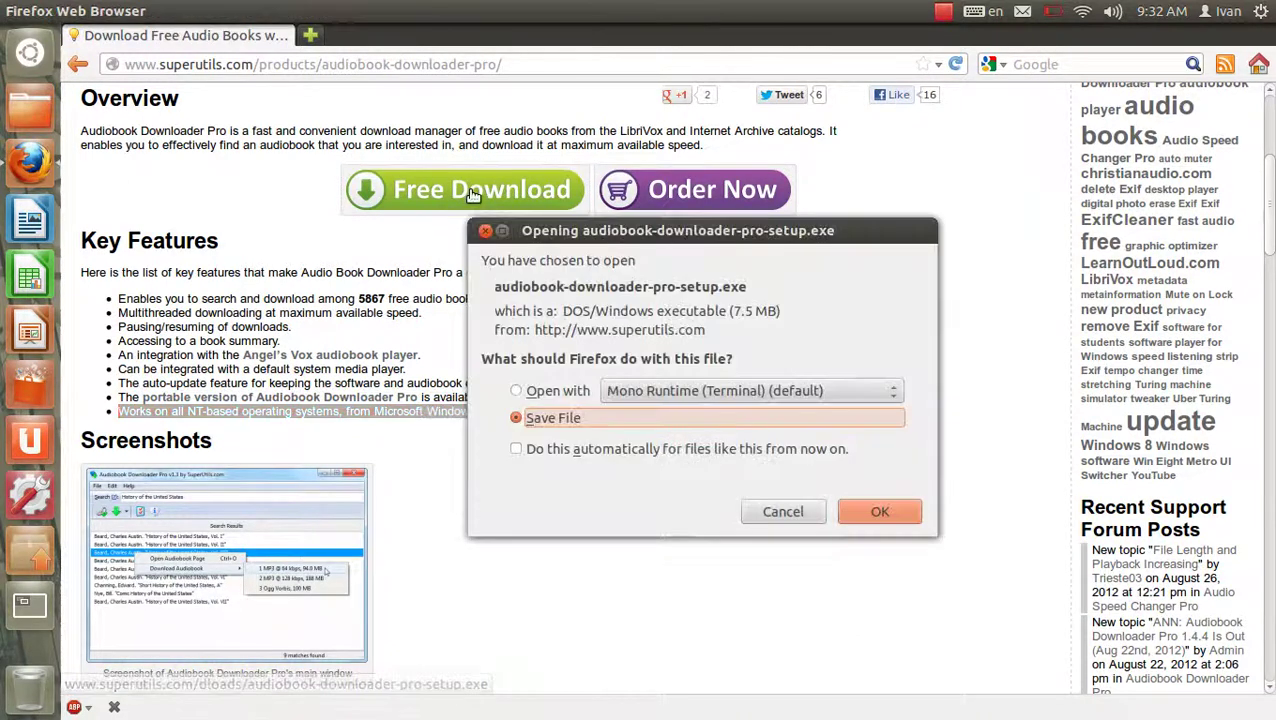
click(877, 512)
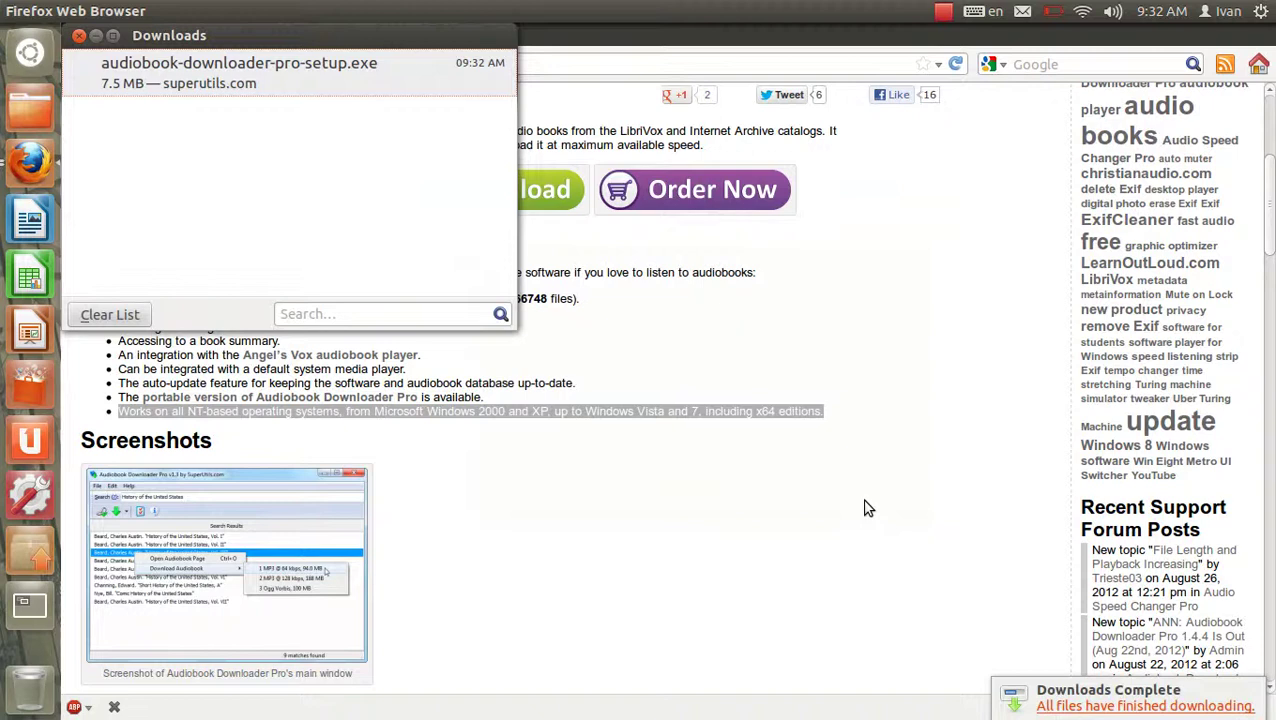
right_click(246, 84)
click(274, 114)
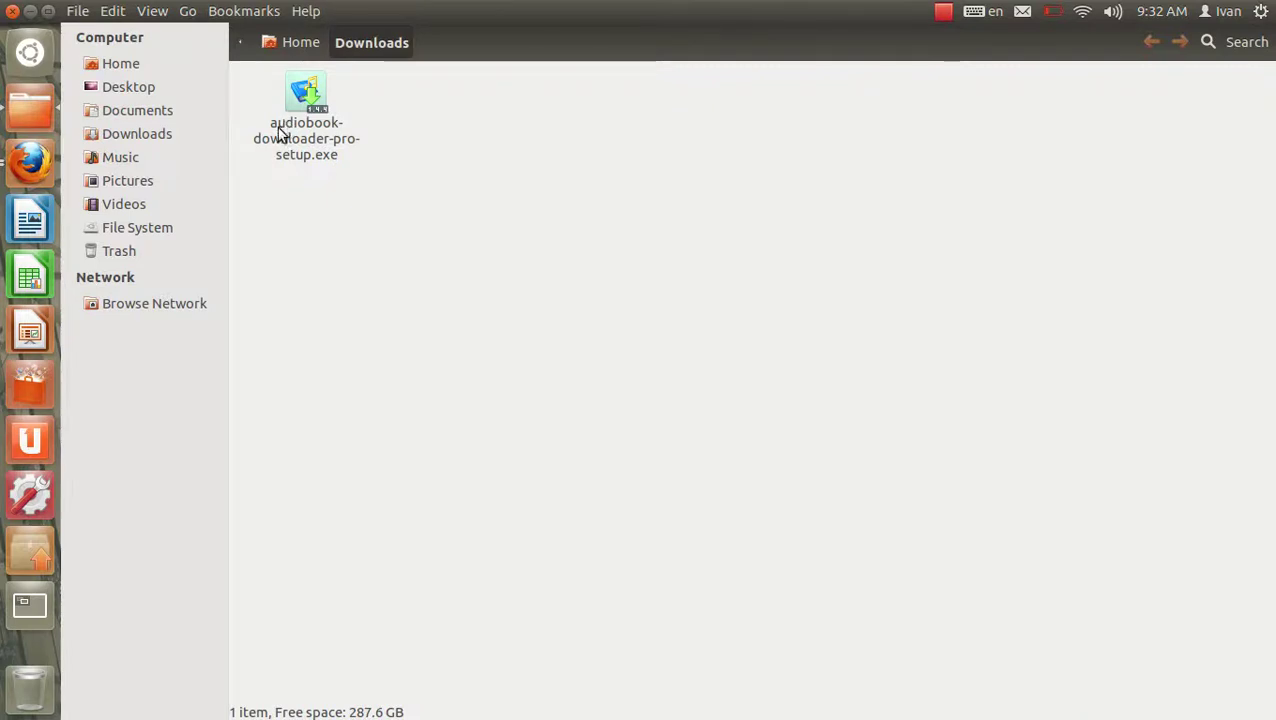
Clear the browser's download list and close the downloads window, the file manager and the browser.
key(alt+Tab)
click(116, 316)
click(80, 36)
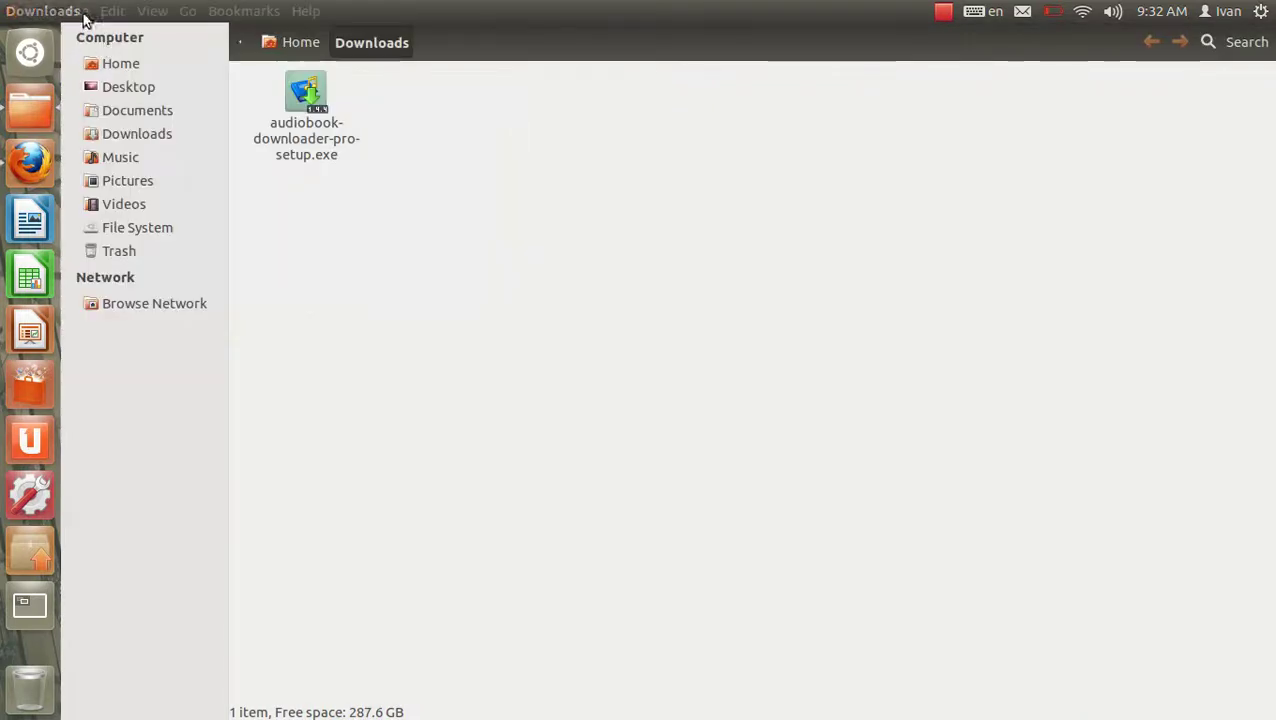
click(13, 12)
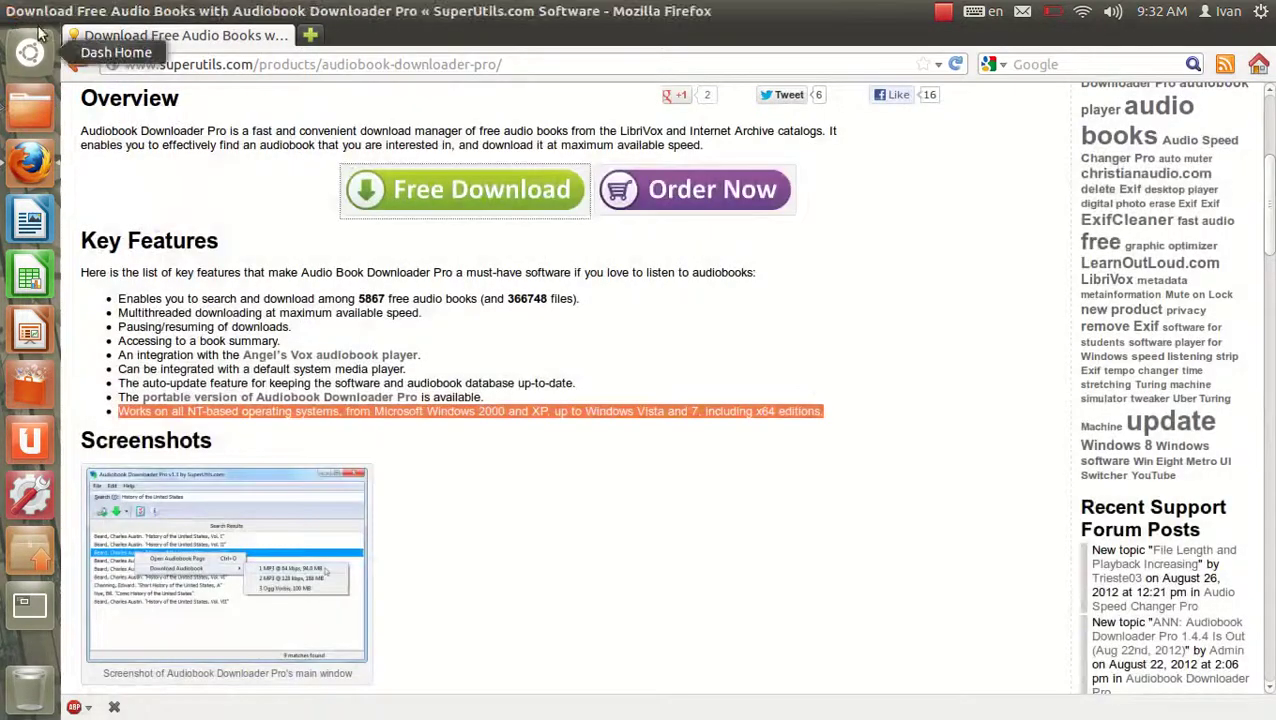
click(13, 11)
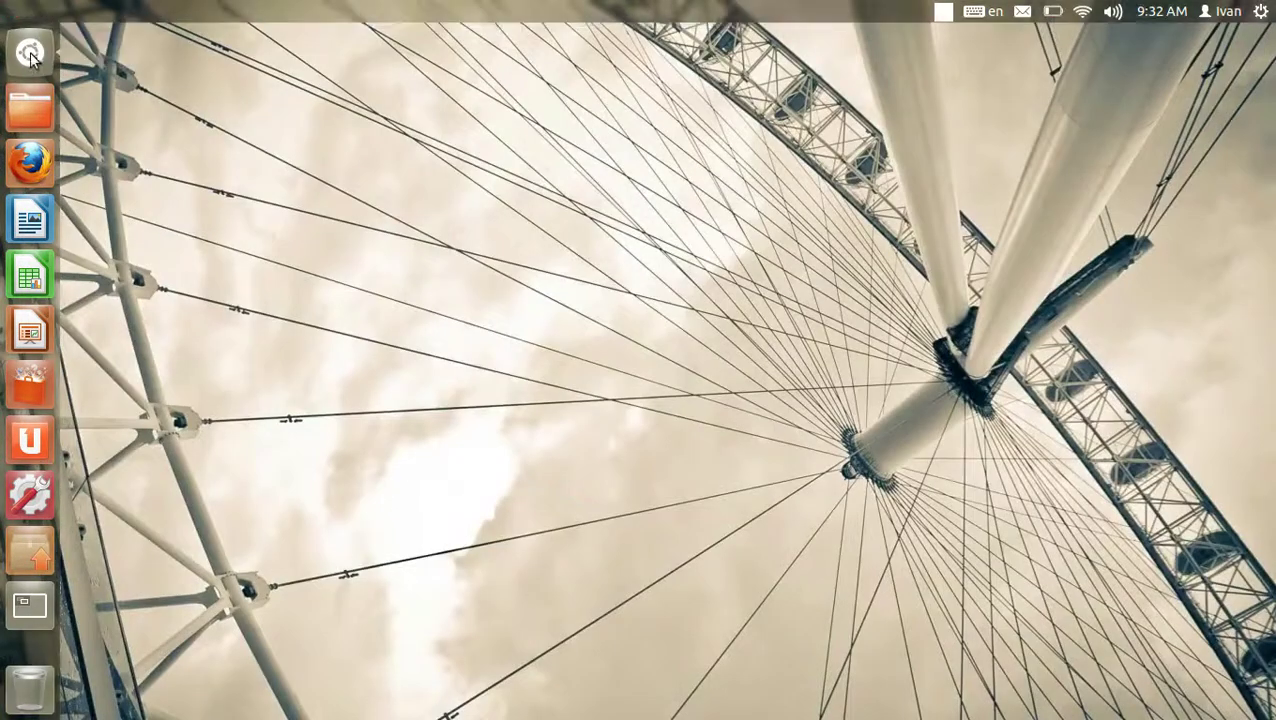
Find Uninstall Wine Software by searching for "wine" and use it to launch the downloaded Audiobook Downloader Pro installer.
click(29, 54)
text(wine)
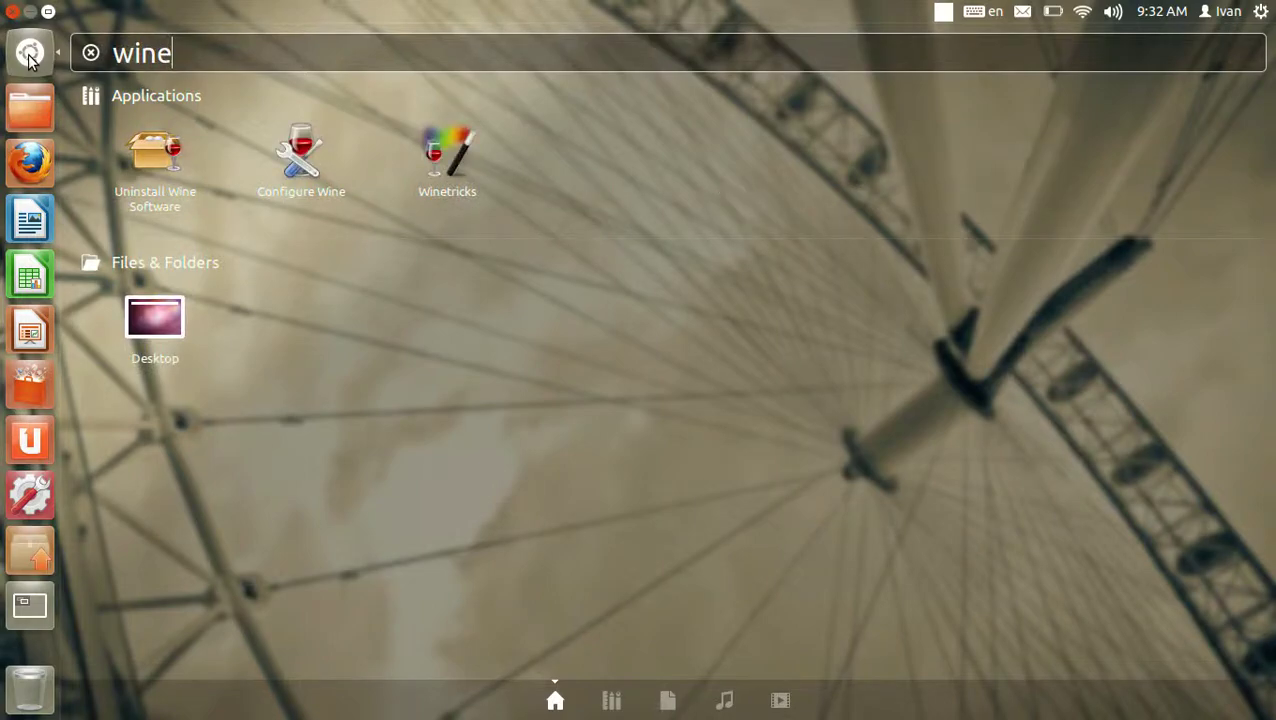
click(165, 158)
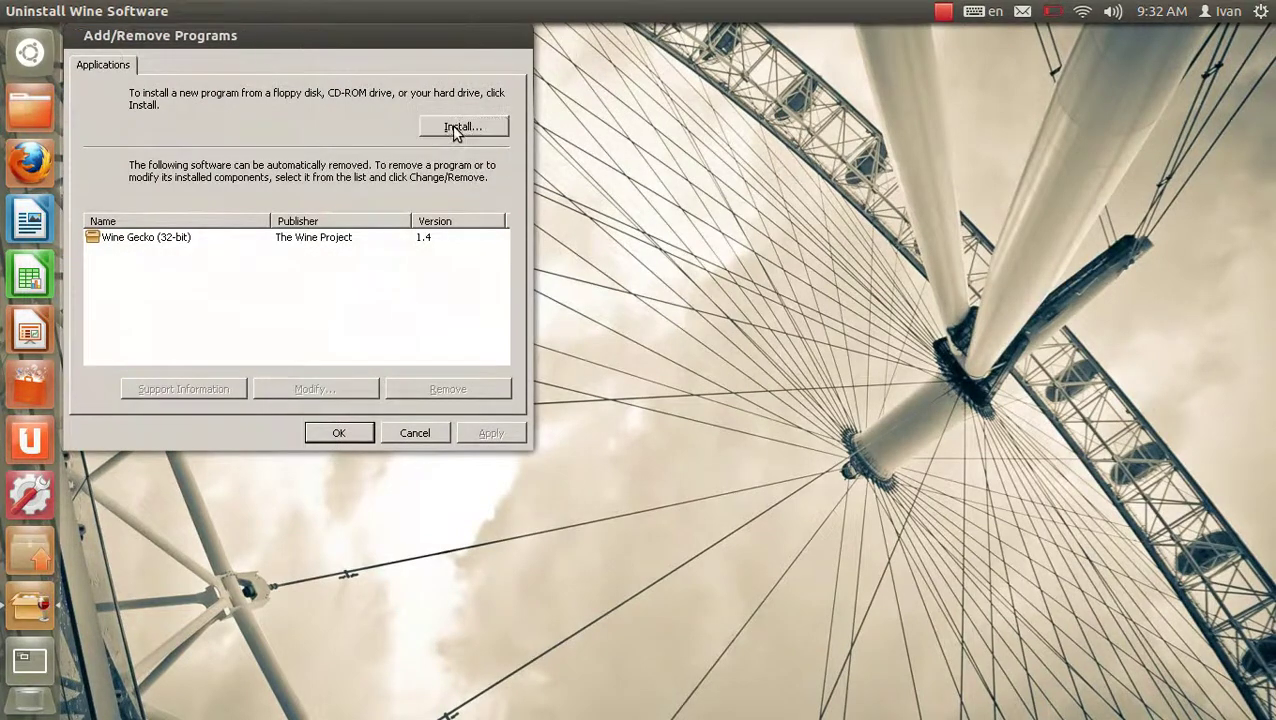
click(452, 125)
double_click(142, 117)
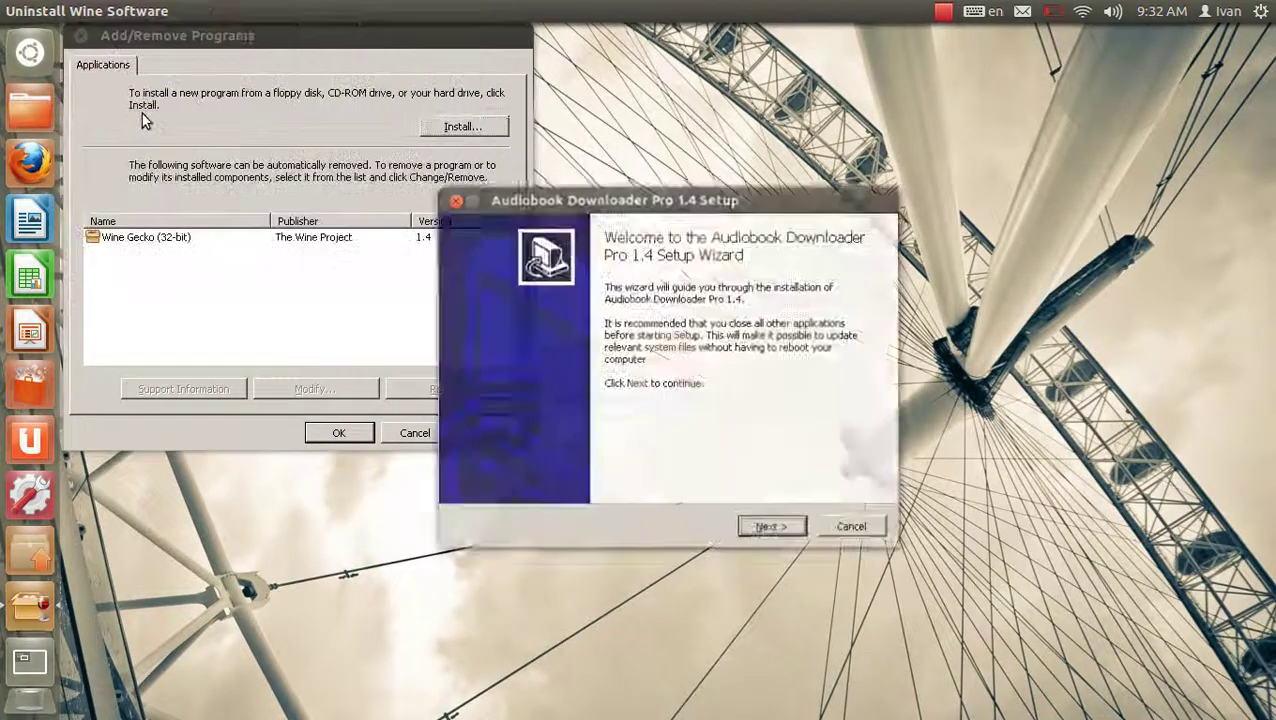
Install Audiobook Downloader Pro 1.4 with the default options, finish with the program set to run, and close Add/Remove Programs.
drag(676, 213, 496, 128)
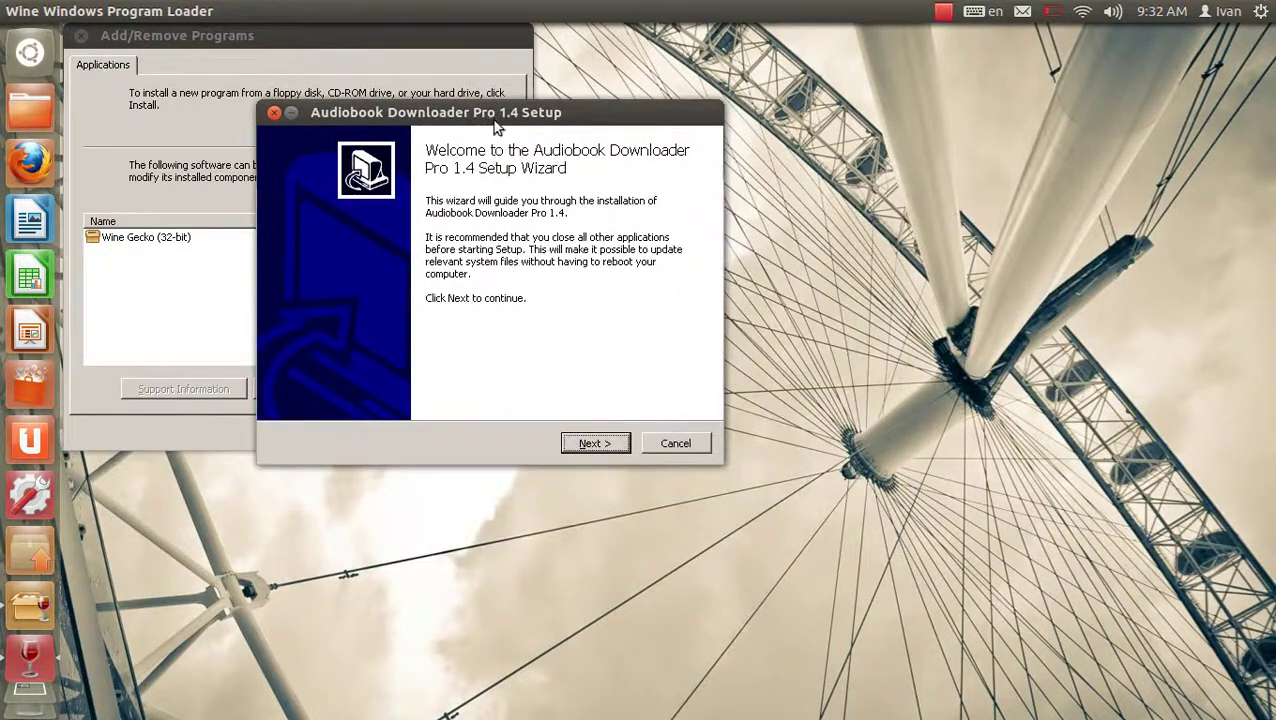
click(590, 447)
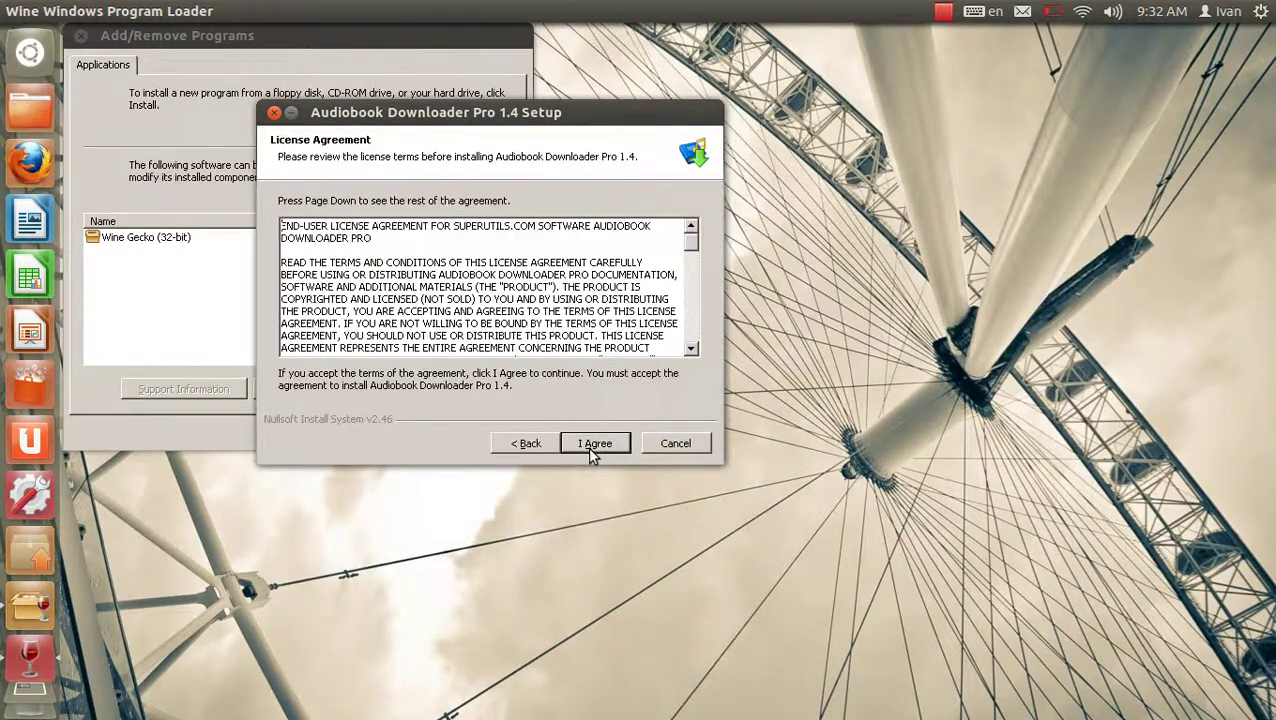
click(590, 447)
click(597, 445)
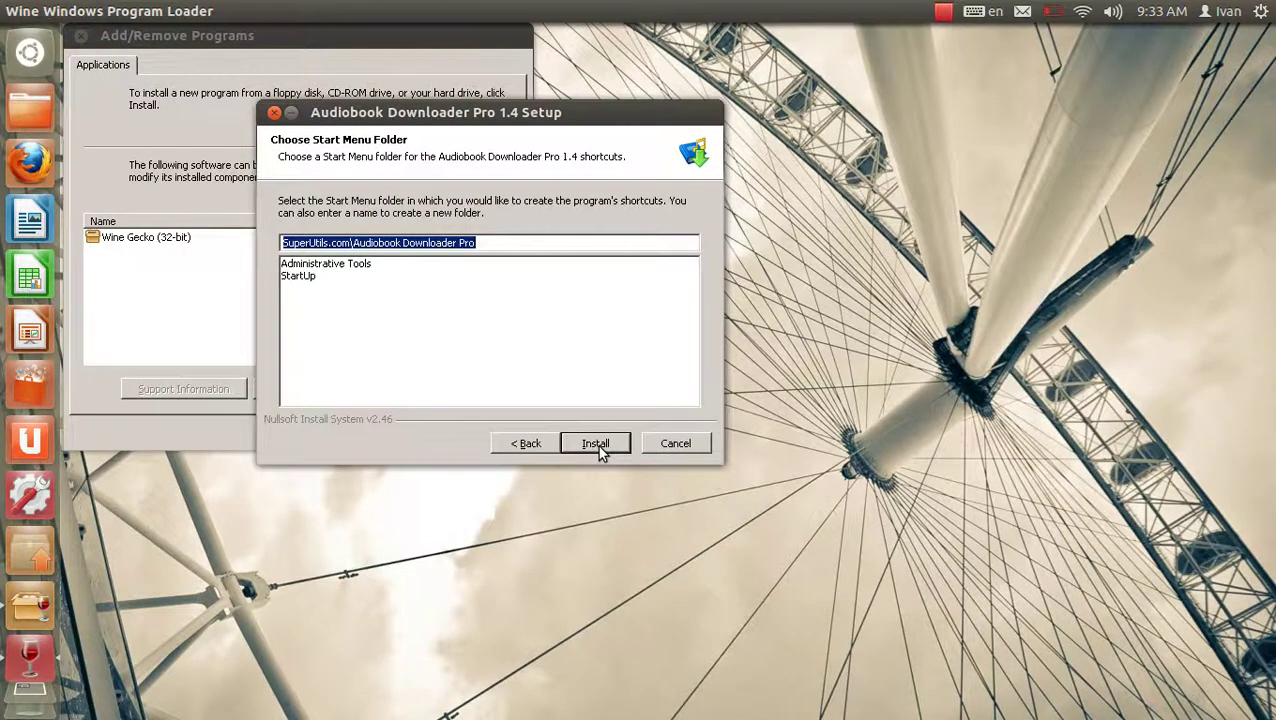
click(597, 445)
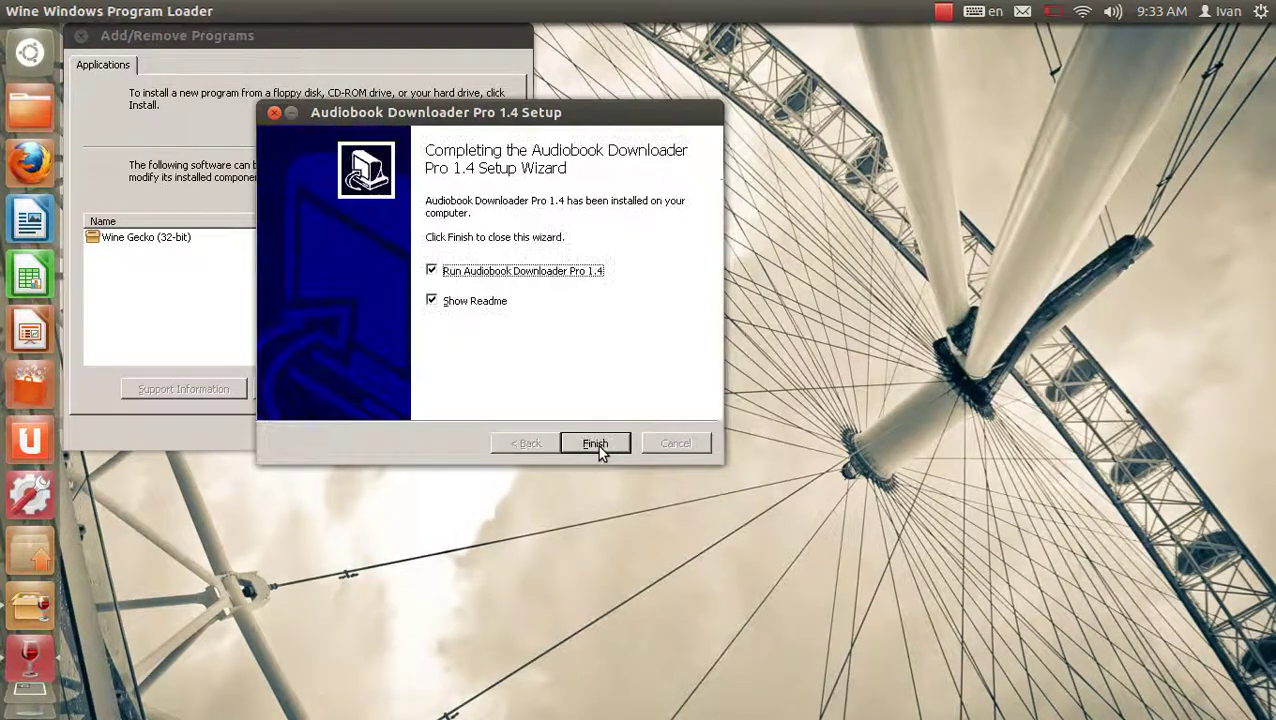
click(597, 445)
click(322, 441)
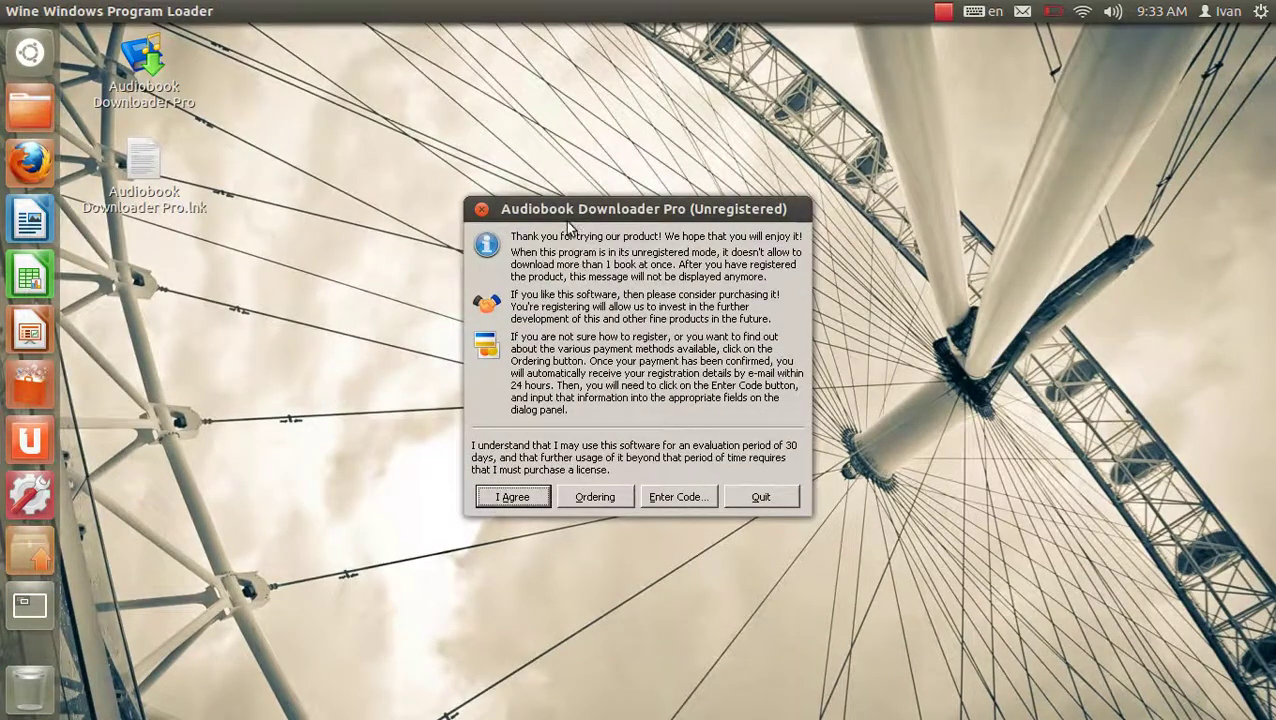
Agree to the 30-day evaluation terms and maximize the Audiobook Downloader Pro window.
drag(564, 223, 510, 185)
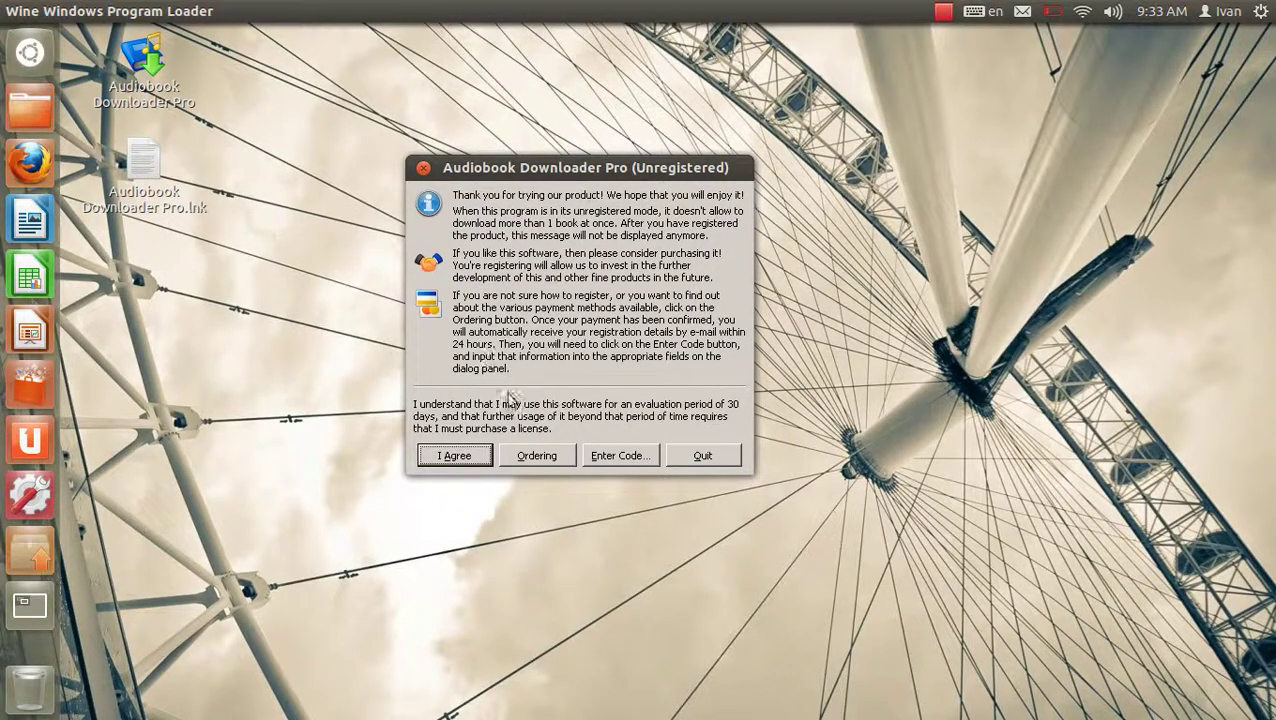
click(456, 457)
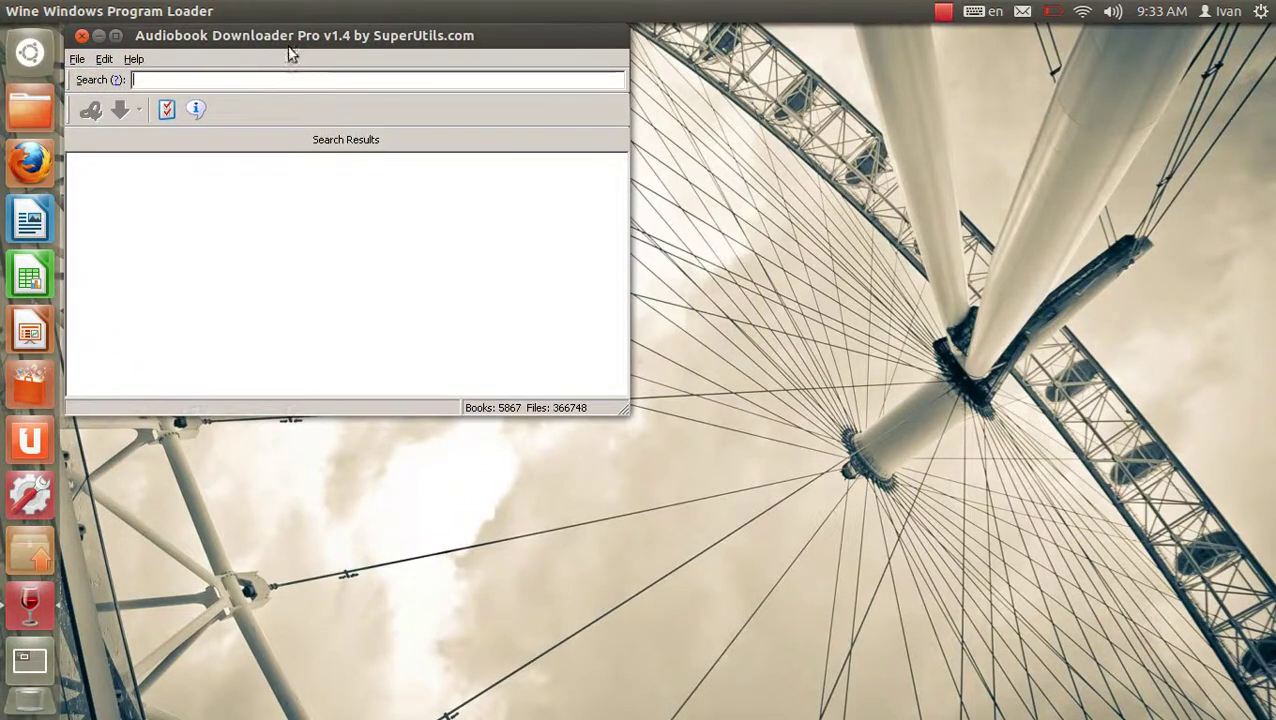
click(117, 37)
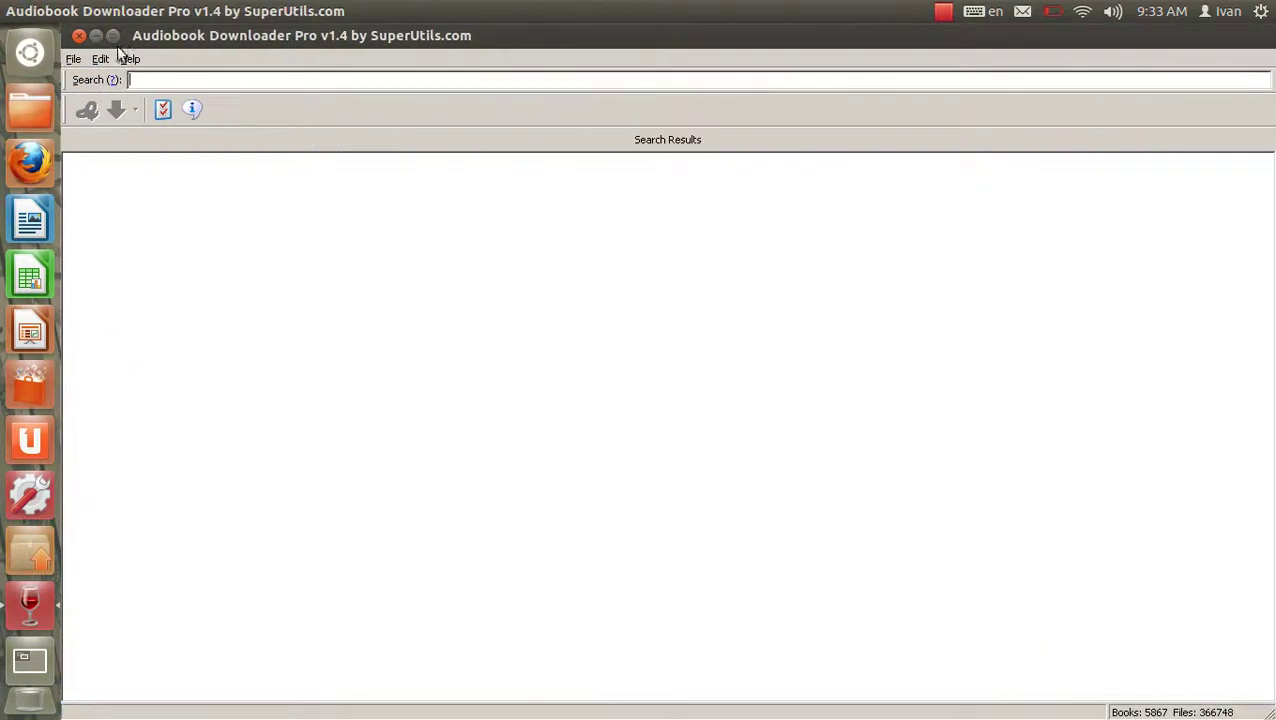
Look through the available commands and view the program's version and registration information.
click(78, 62)
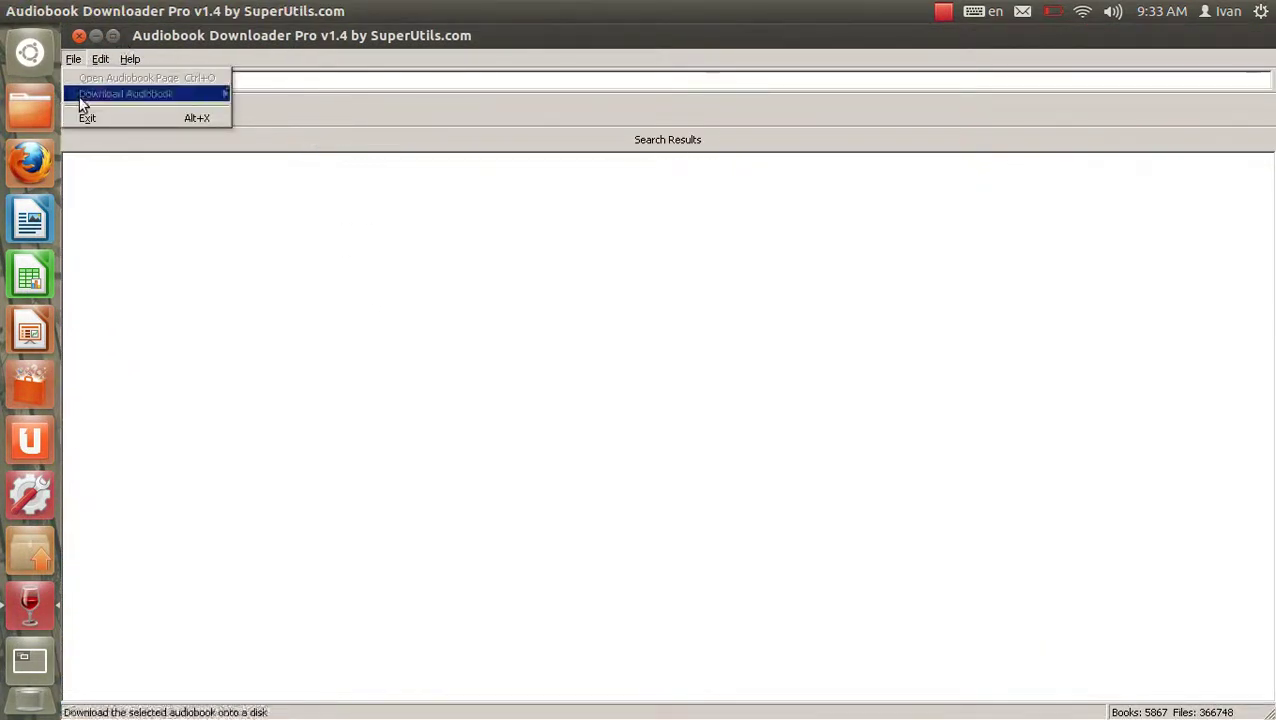
mouse_move(104, 64)
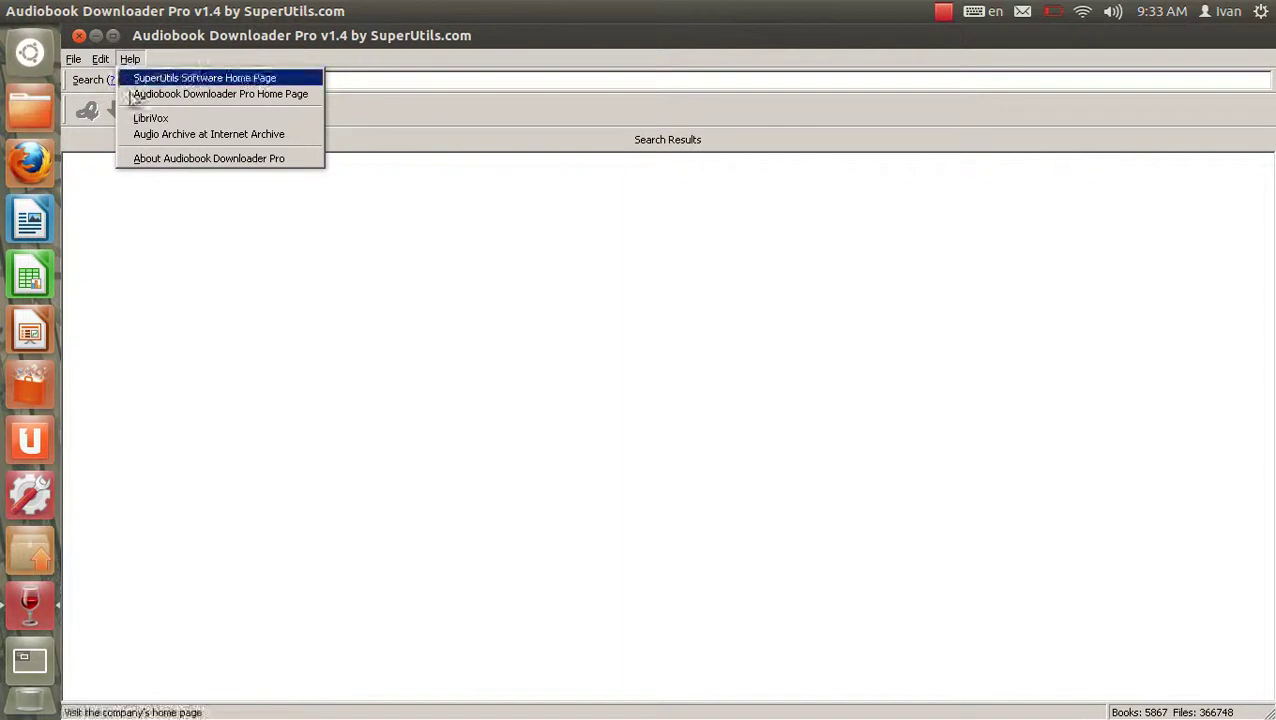
click(138, 161)
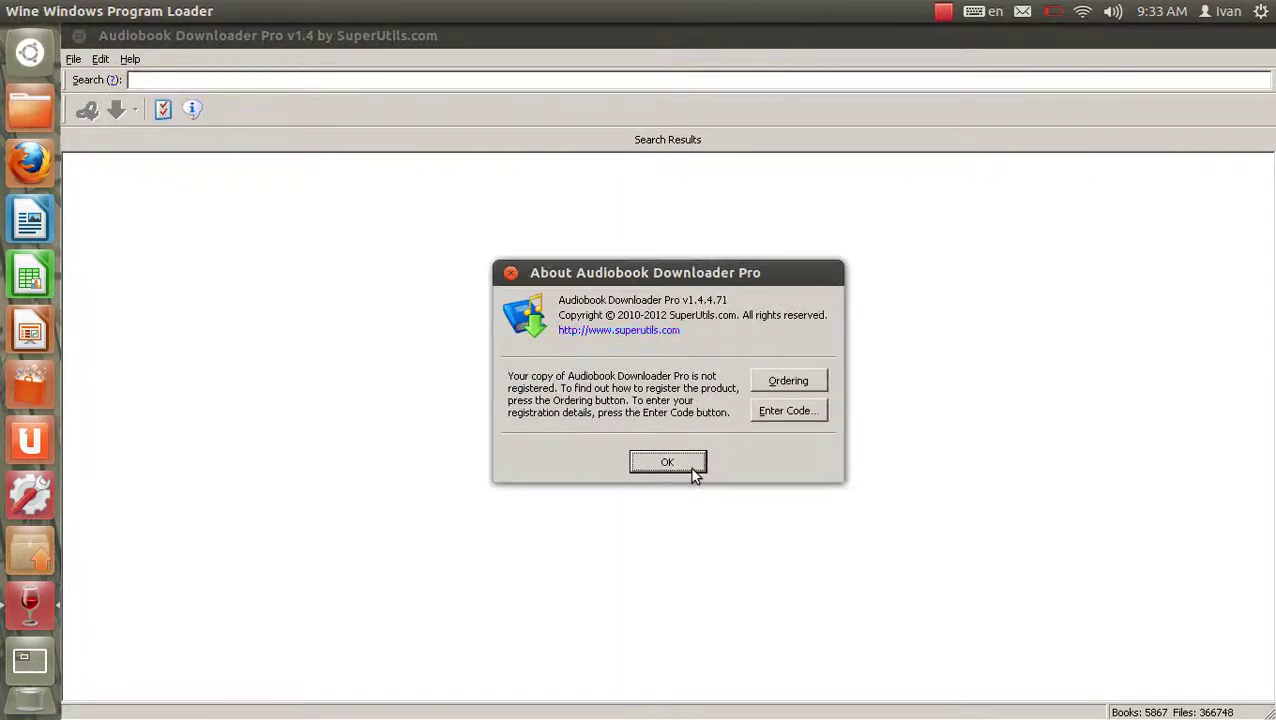
click(690, 468)
Review the program settings for instant search, the download folder and update checks, keeping the defaults.
click(101, 59)
click(116, 121)
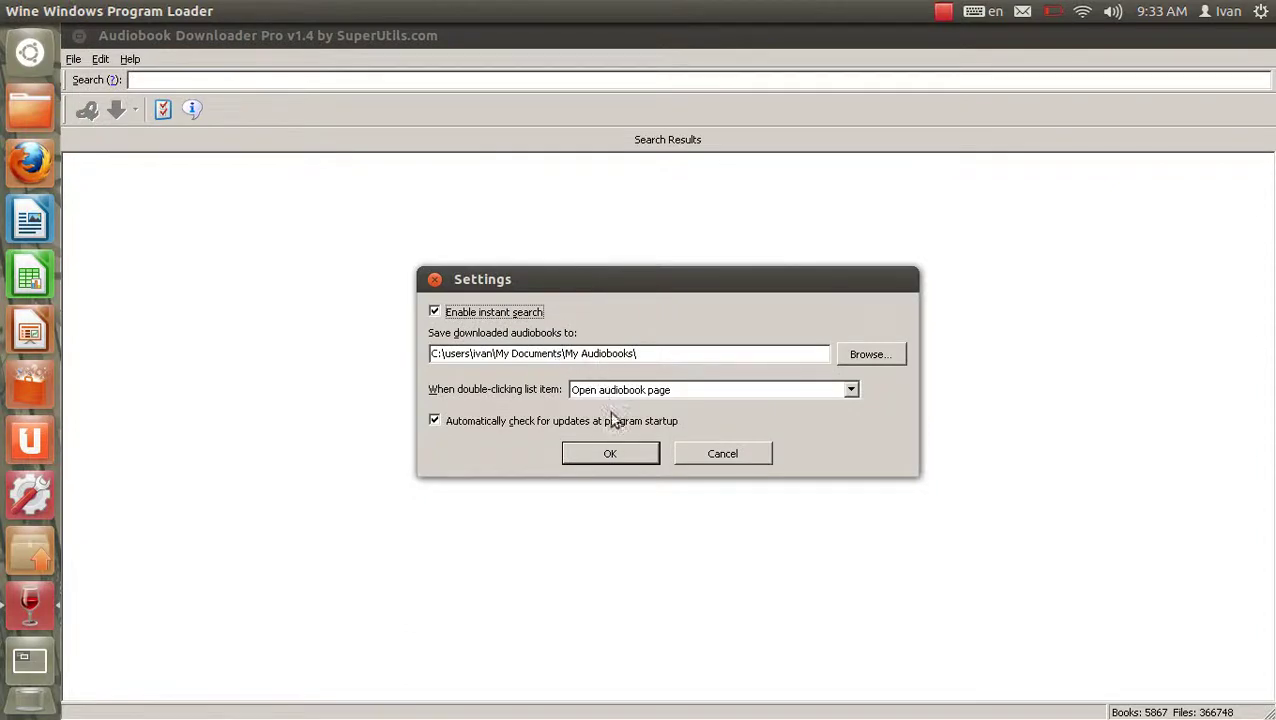
click(610, 453)
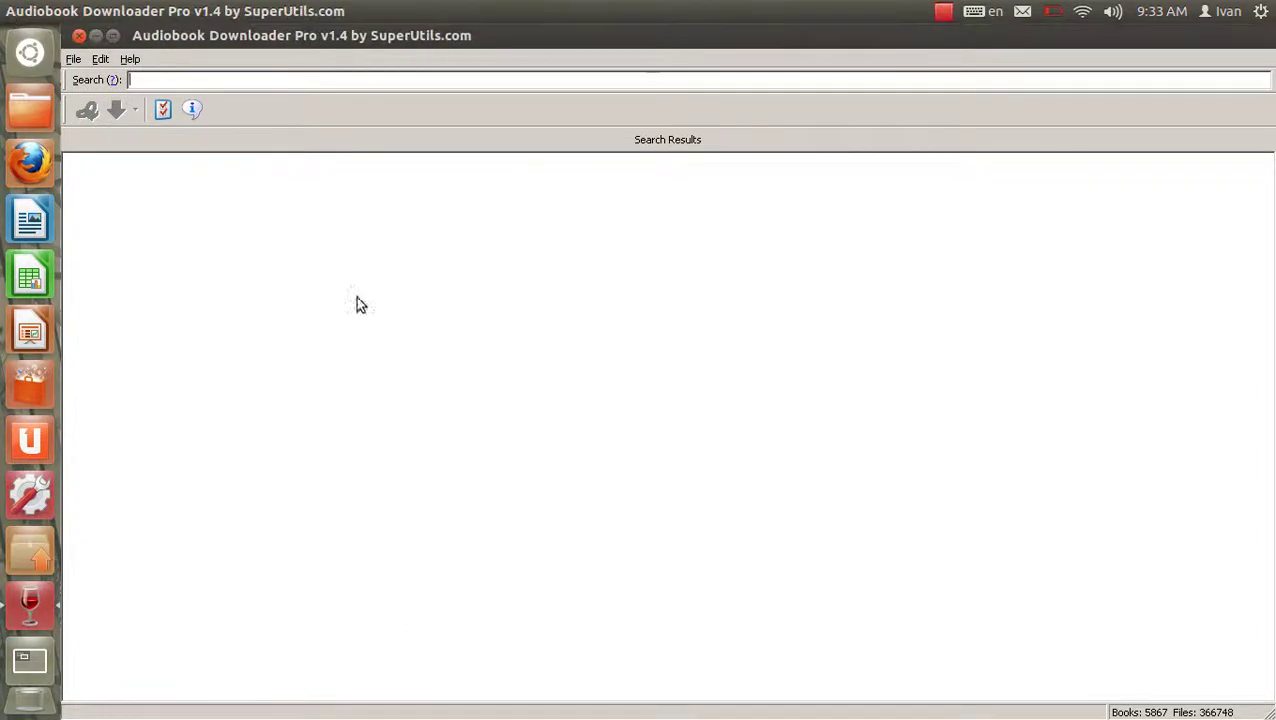
List all audiobooks in the program's catalog.
click(104, 62)
click(80, 97)
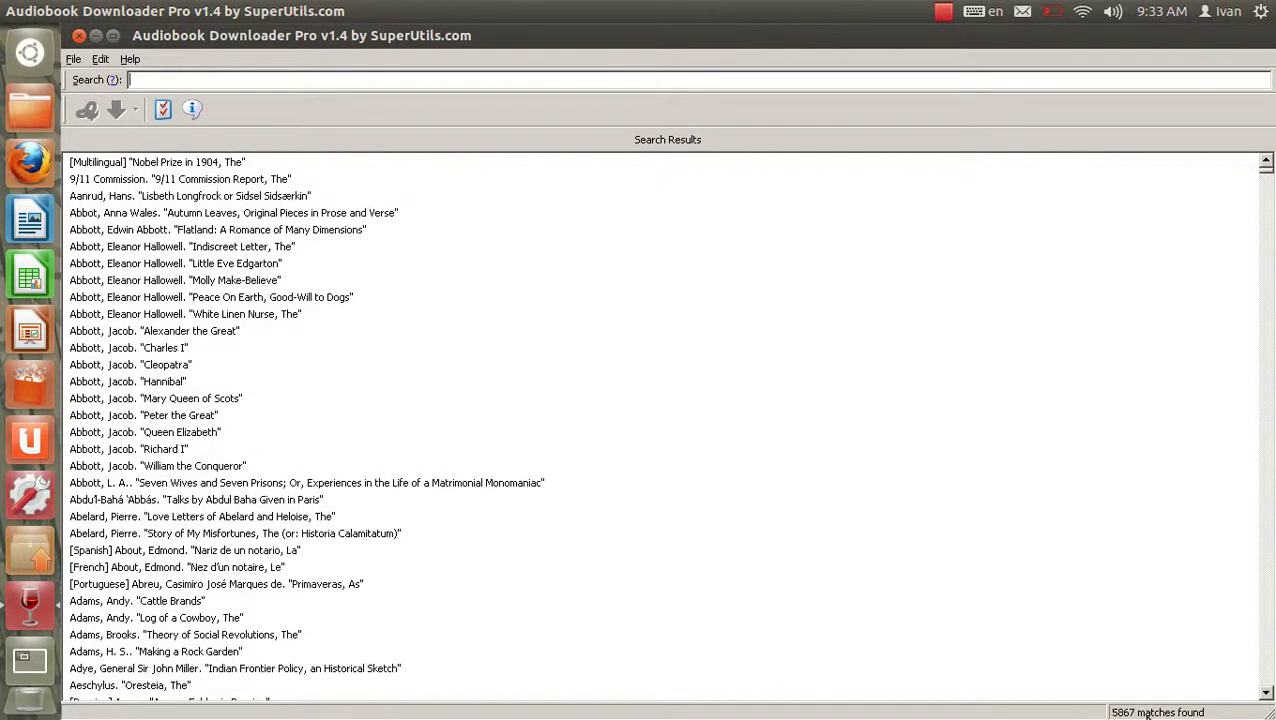
Open the web page of Jacob Abbott's "Alexander the Great" audiobook and examine its description and audio files.
click(183, 350)
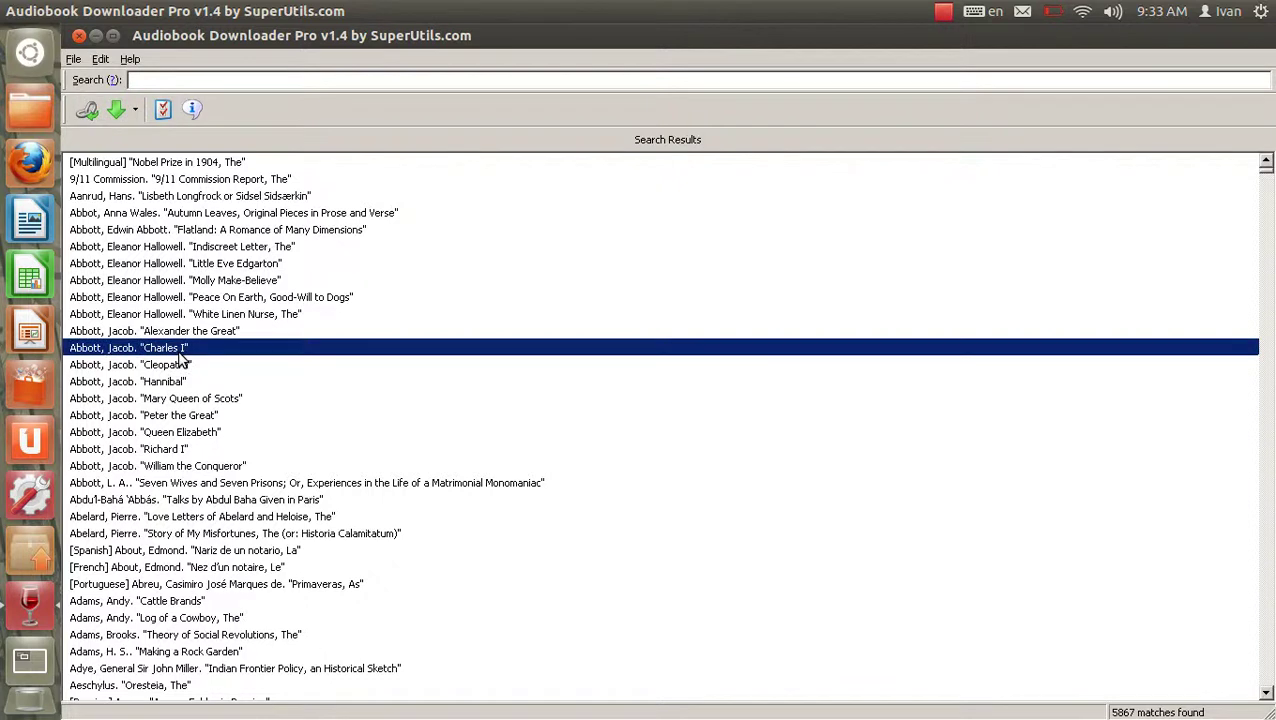
click(193, 333)
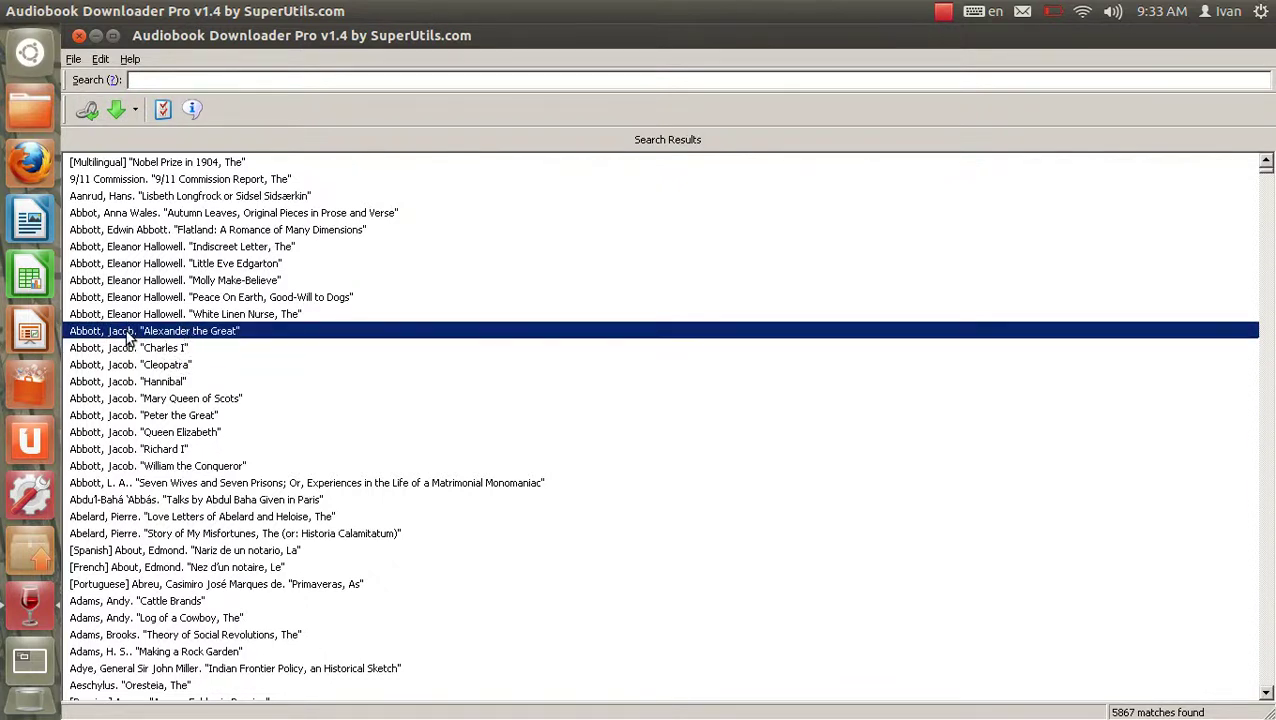
click(87, 112)
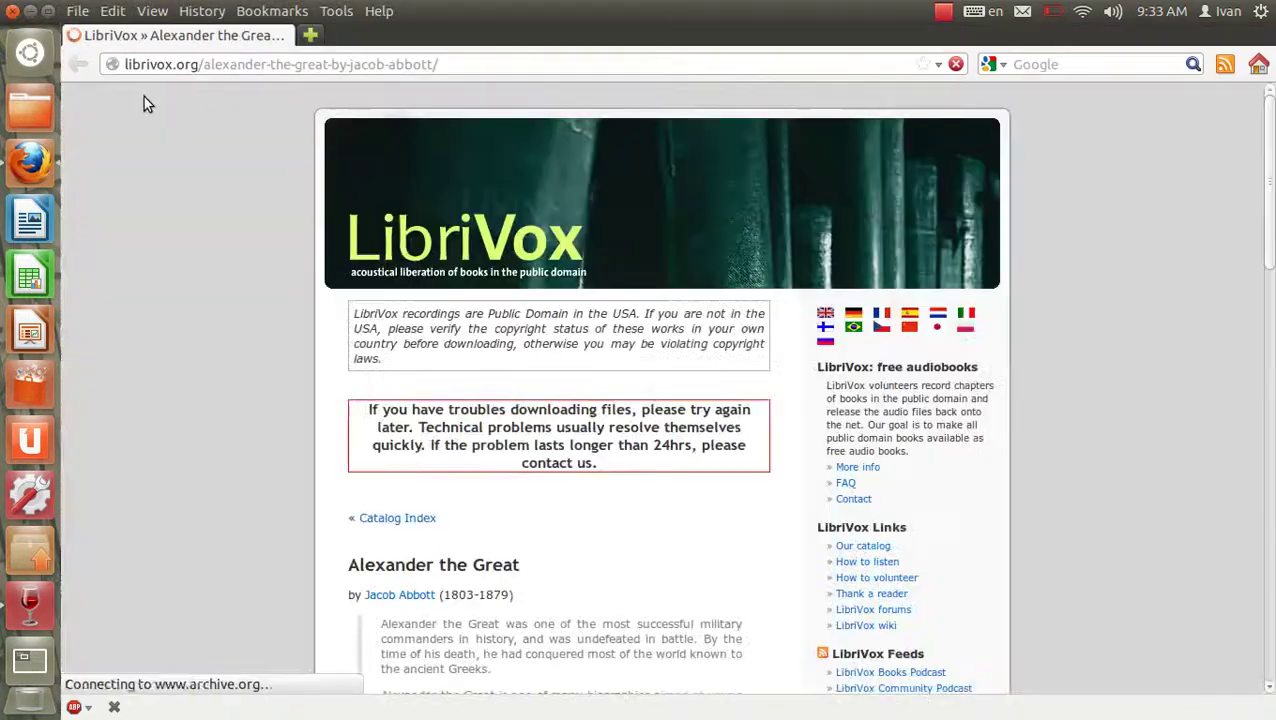
scroll(218, 232, down, 3)
scroll(219, 229, down, 3)
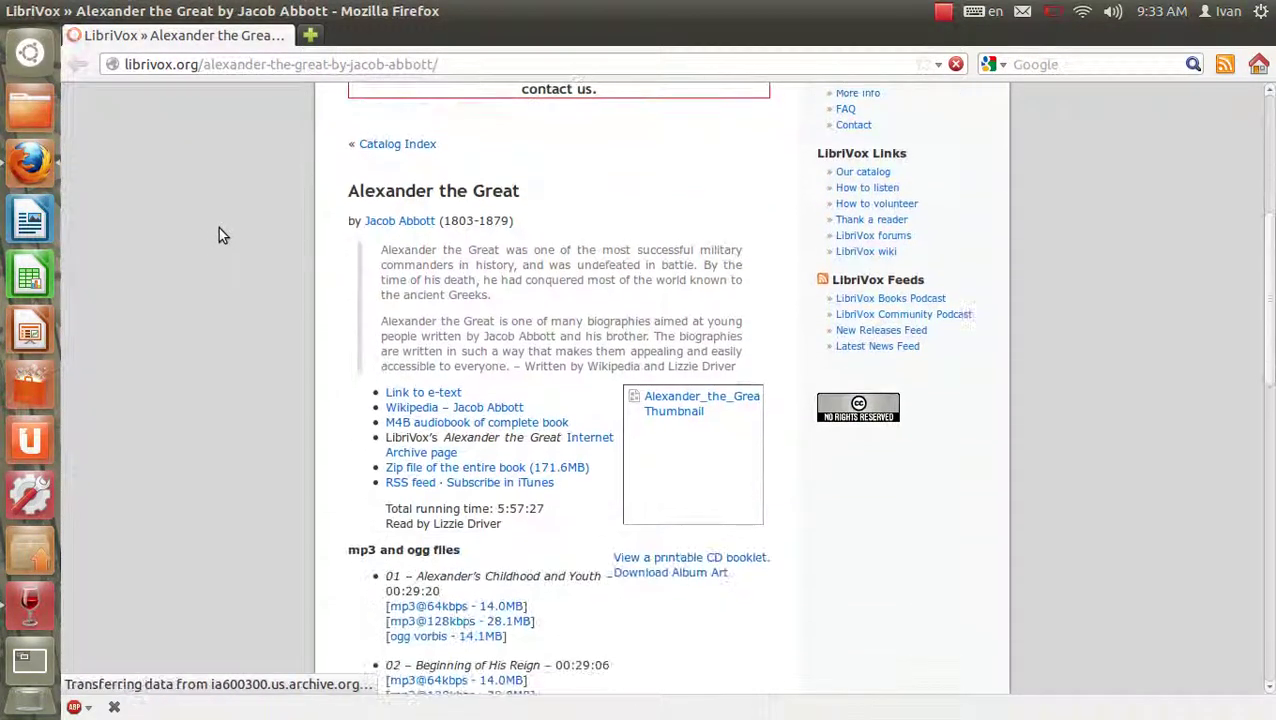
scroll(219, 222, down, 3)
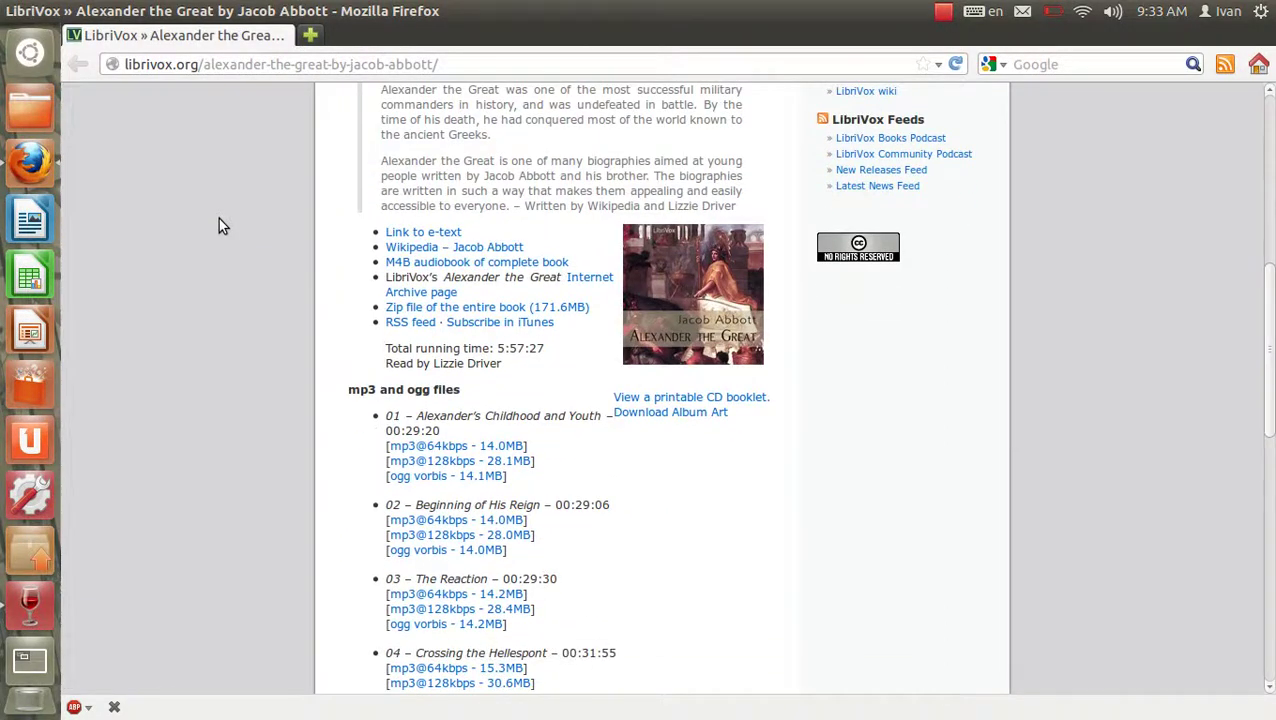
scroll(218, 215, down, 7)
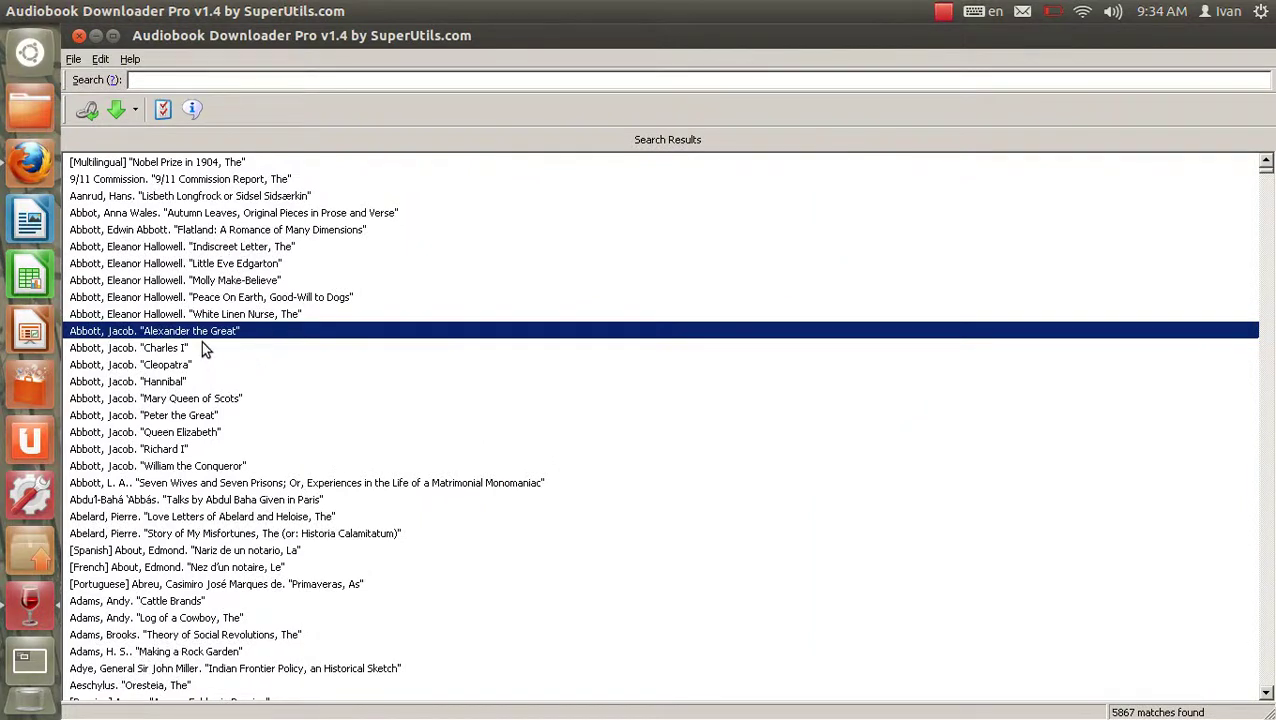
Open the web page of Jacob Abbott's "Charles I" audiobook and examine its description and audio files.
click(203, 348)
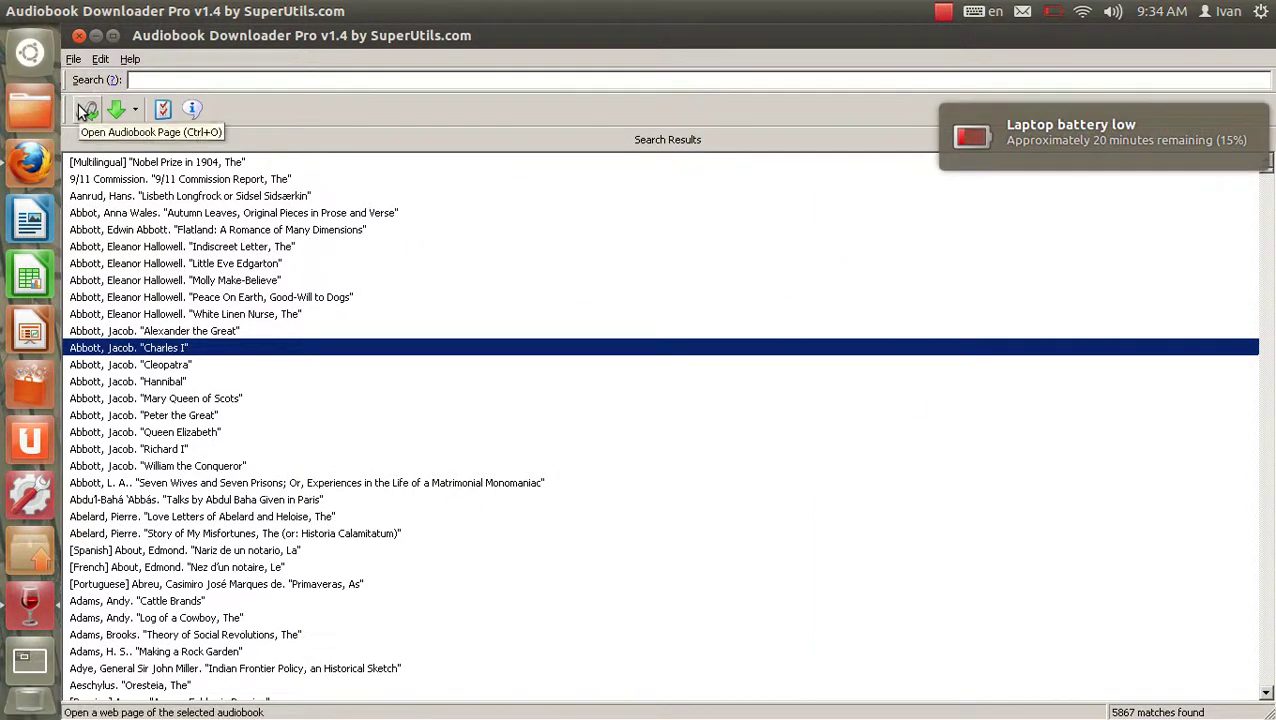
click(87, 111)
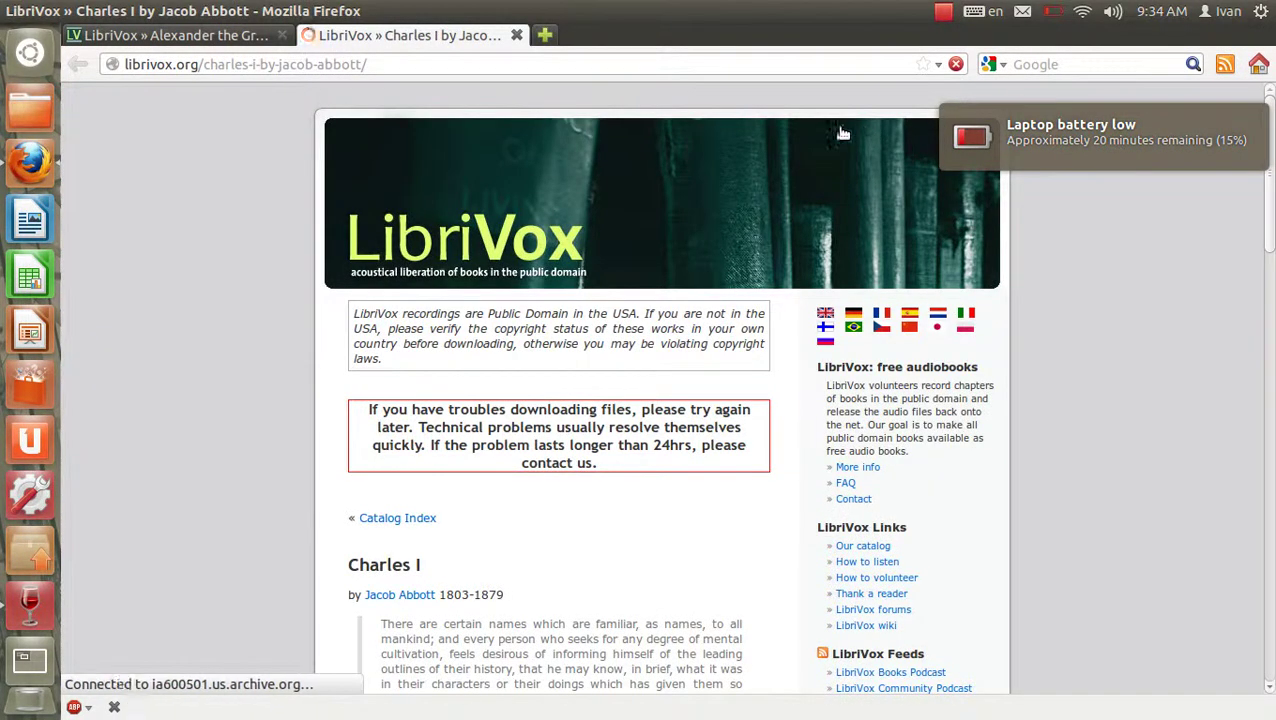
scroll(566, 182, down, 4)
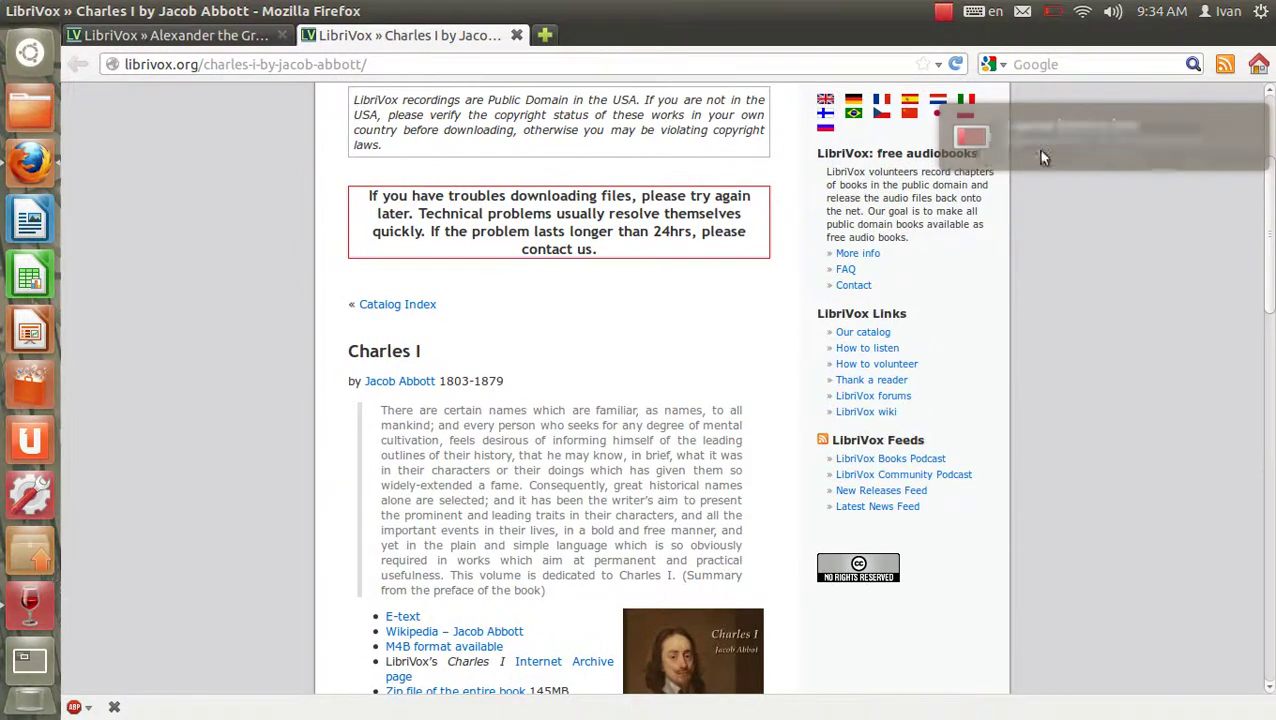
scroll(702, 247, down, 3)
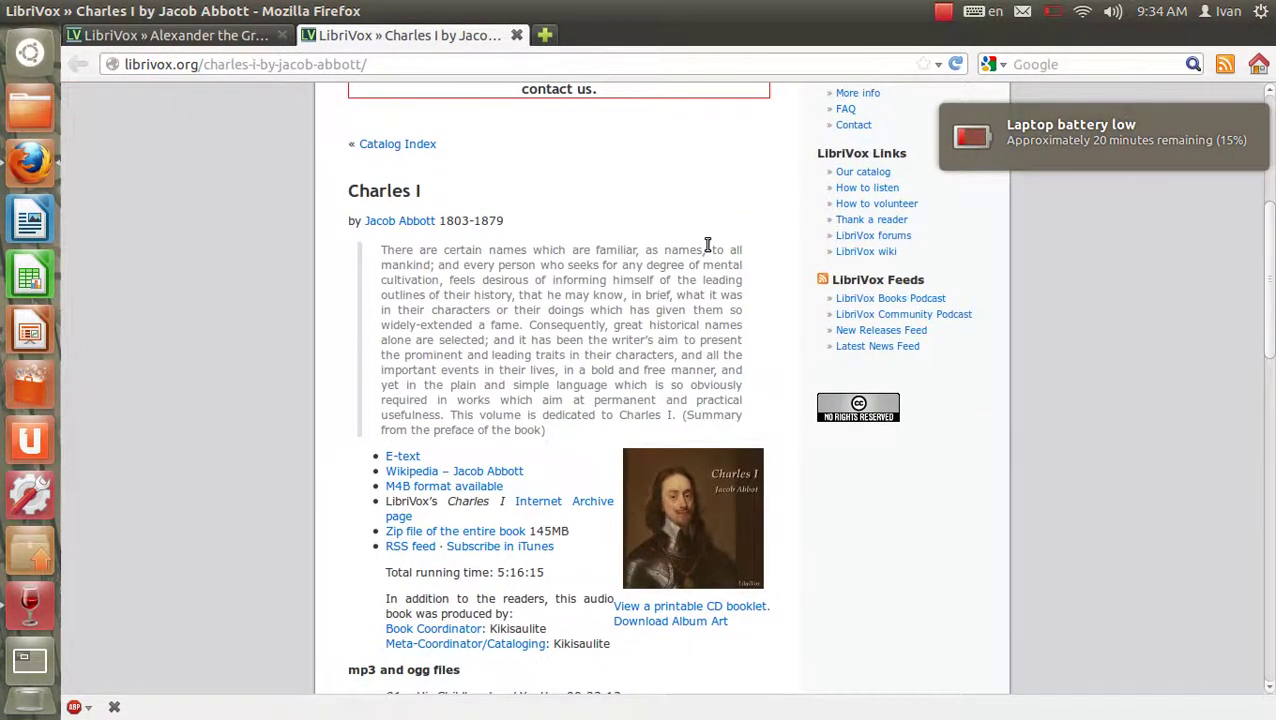
scroll(714, 243, down, 3)
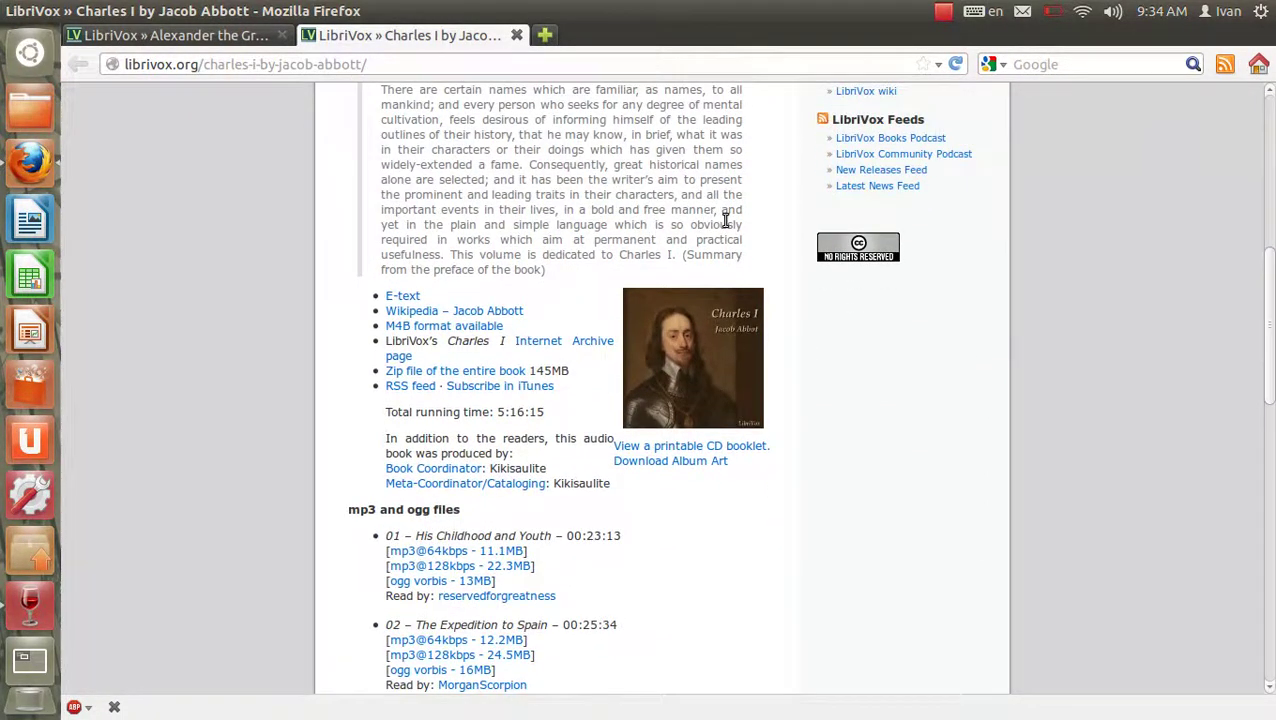
scroll(726, 220, down, 4)
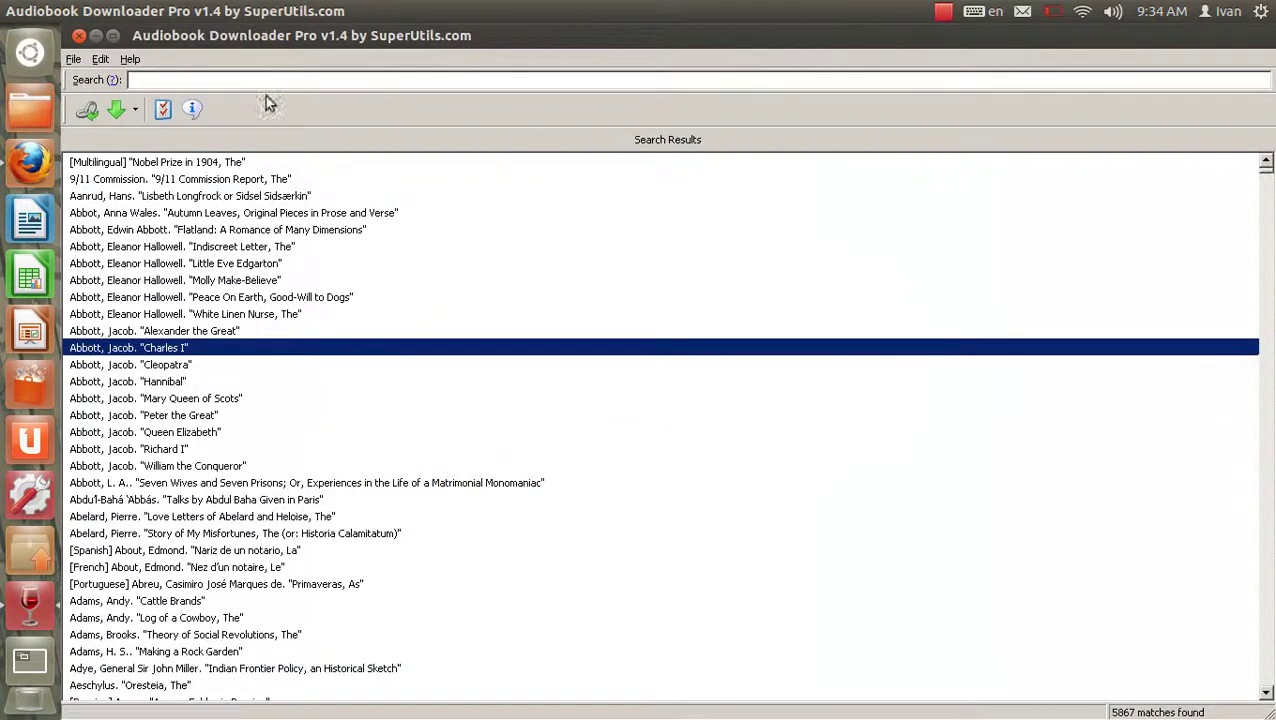
Search the catalog for "story" and view the download formats offered for Elizabeth Inchbald's "Simple Story, A".
click(176, 82)
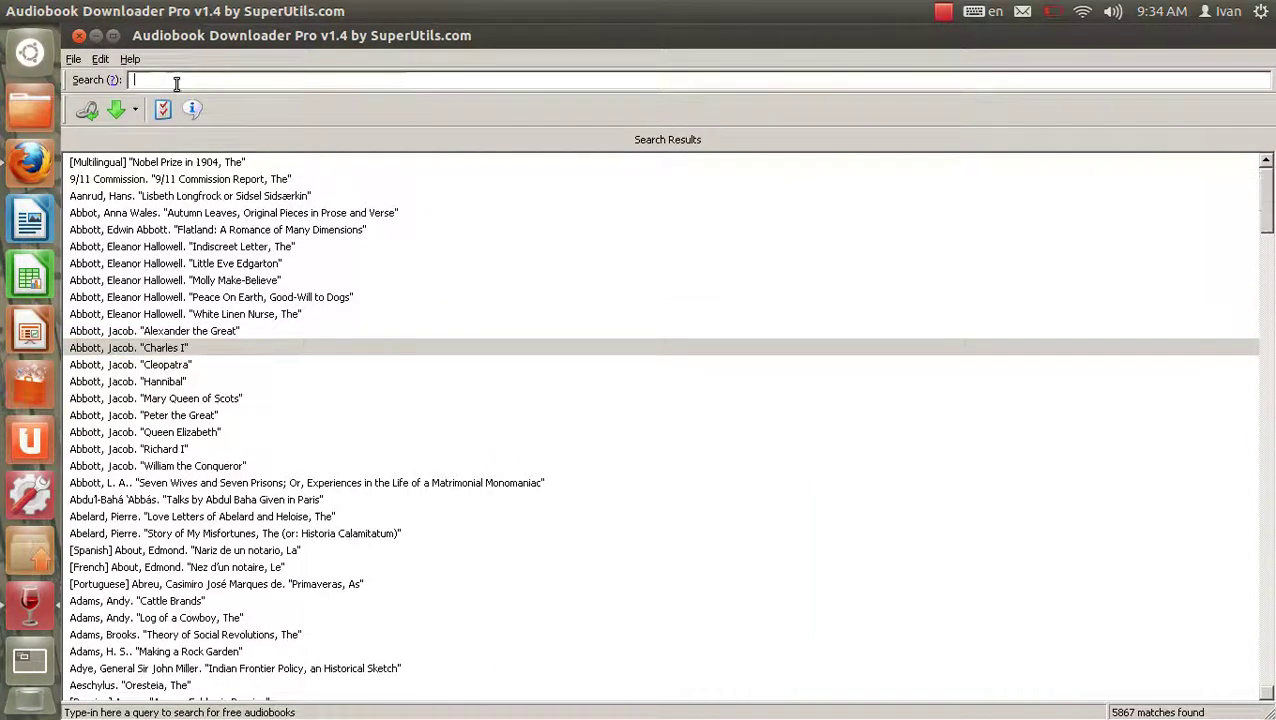
text(story)
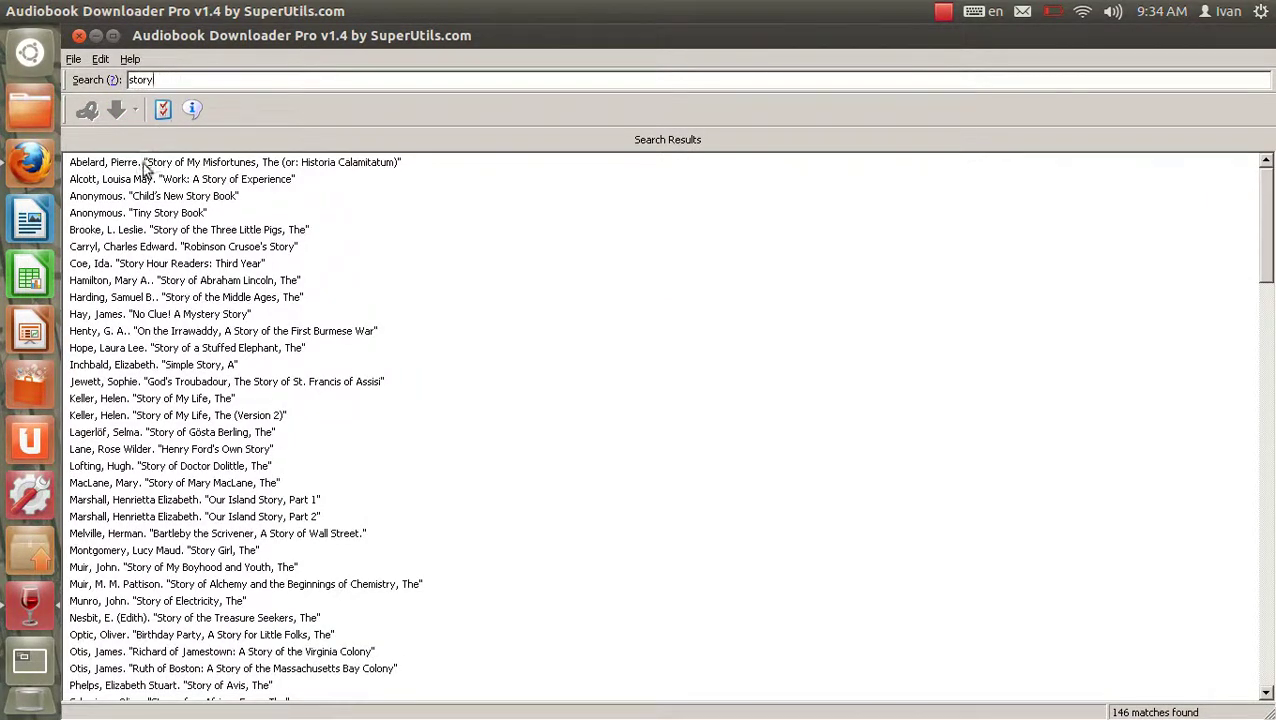
click(154, 336)
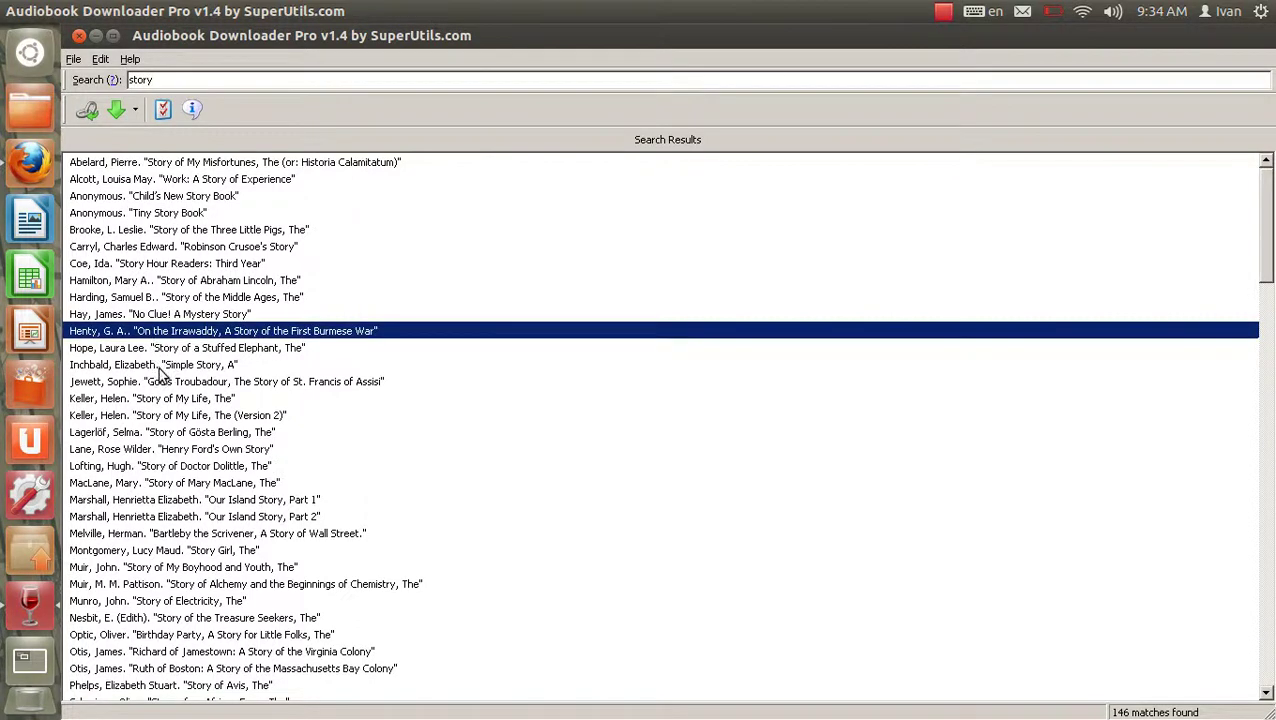
click(158, 367)
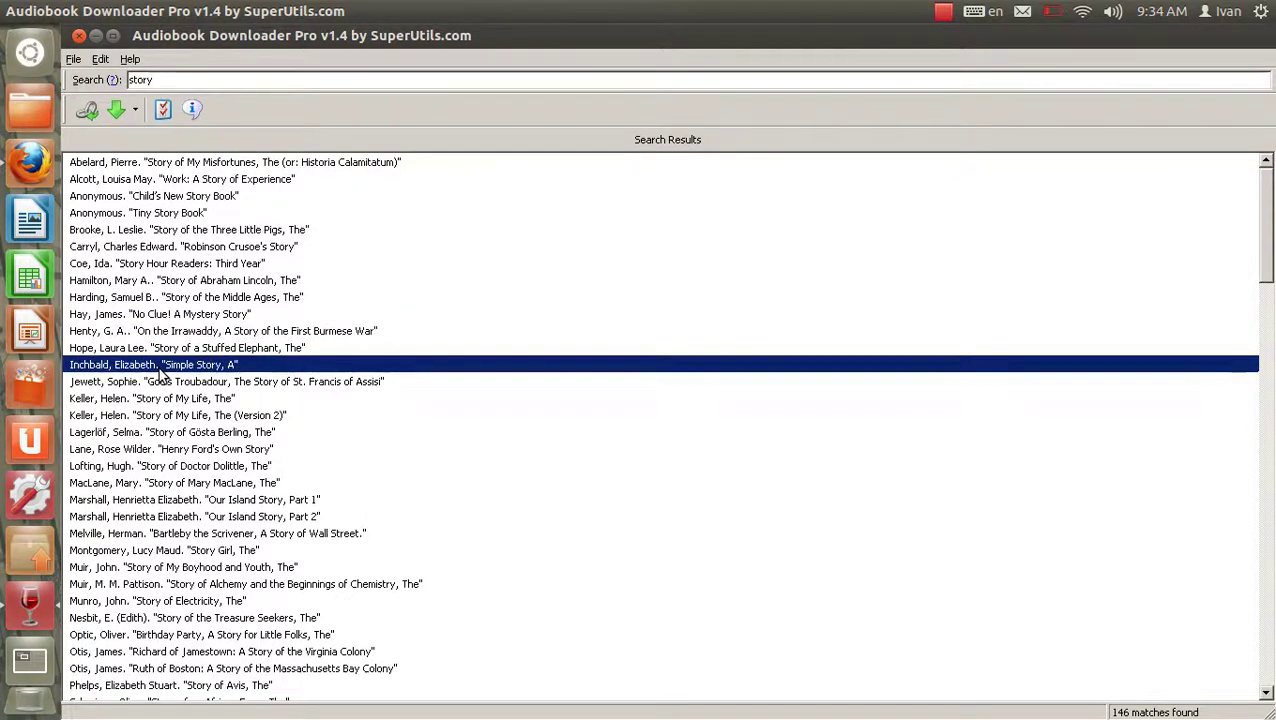
click(118, 113)
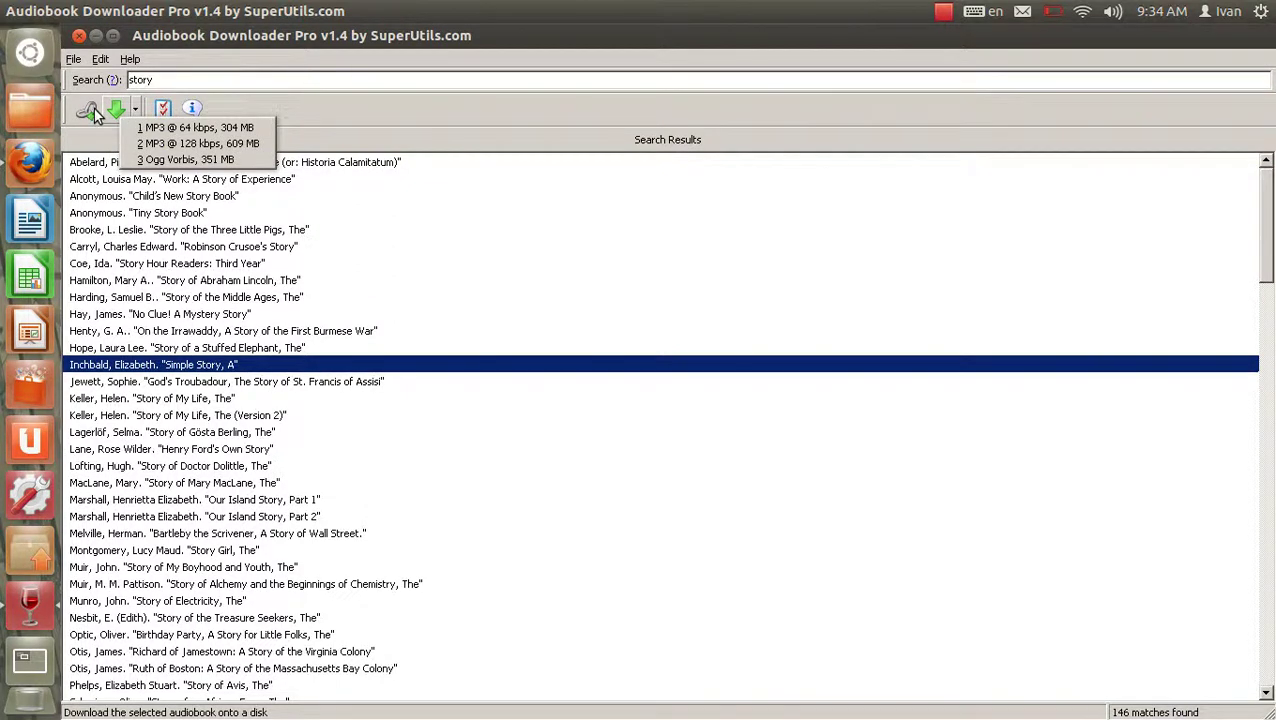
click(210, 398)
View the download formats offered for Stanley Waterloo's "Story of Ab, The" in the search results, without downloading it.
scroll(217, 425, down, 2)
scroll(217, 425, down, 2)
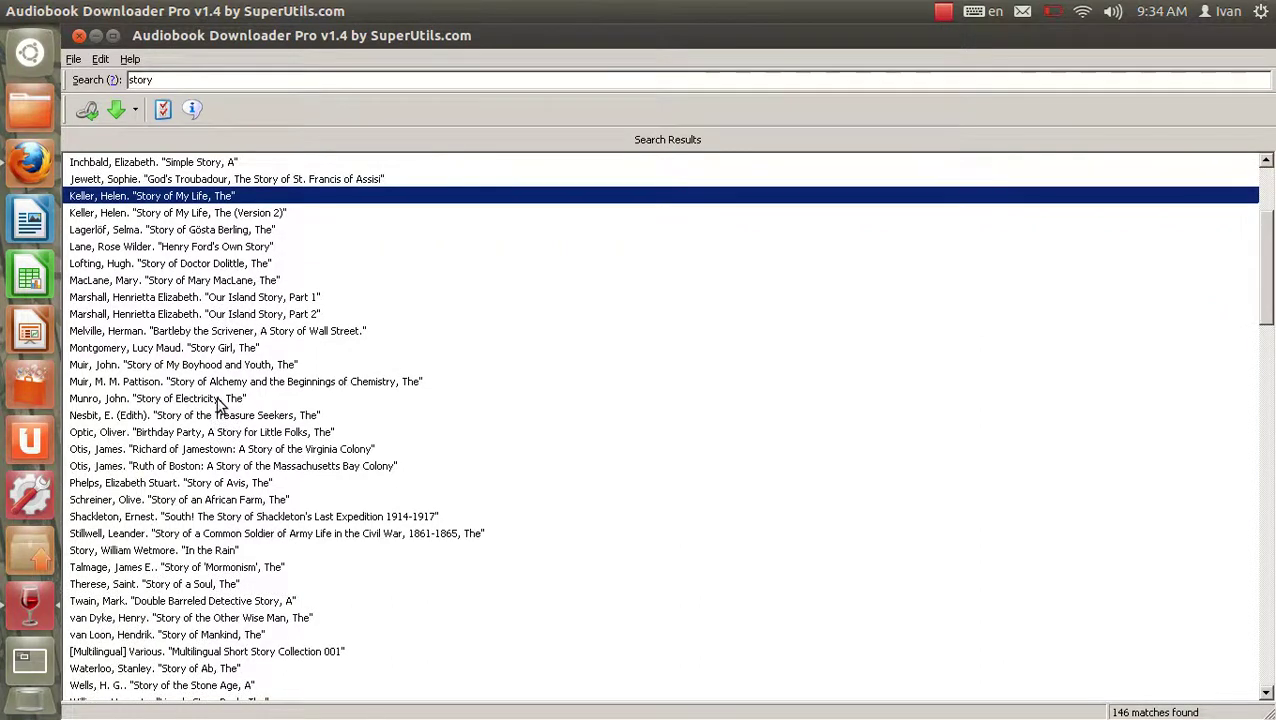
scroll(220, 405, down, 3)
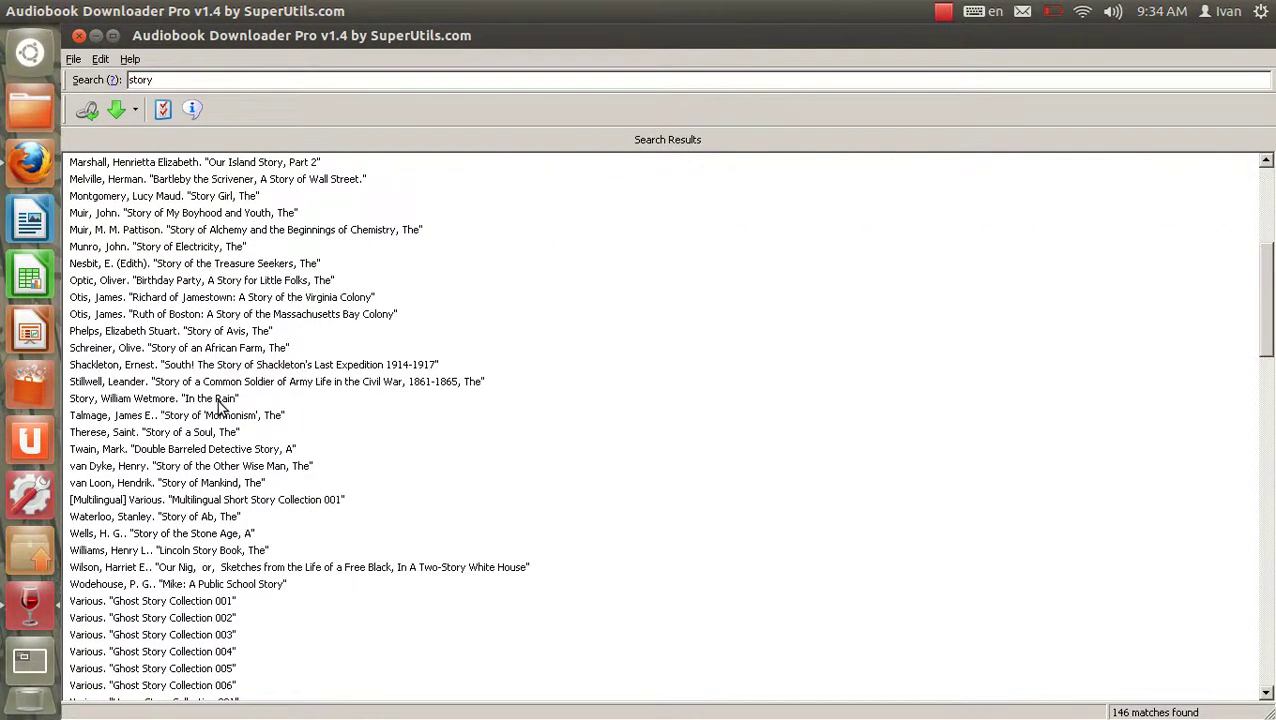
click(192, 520)
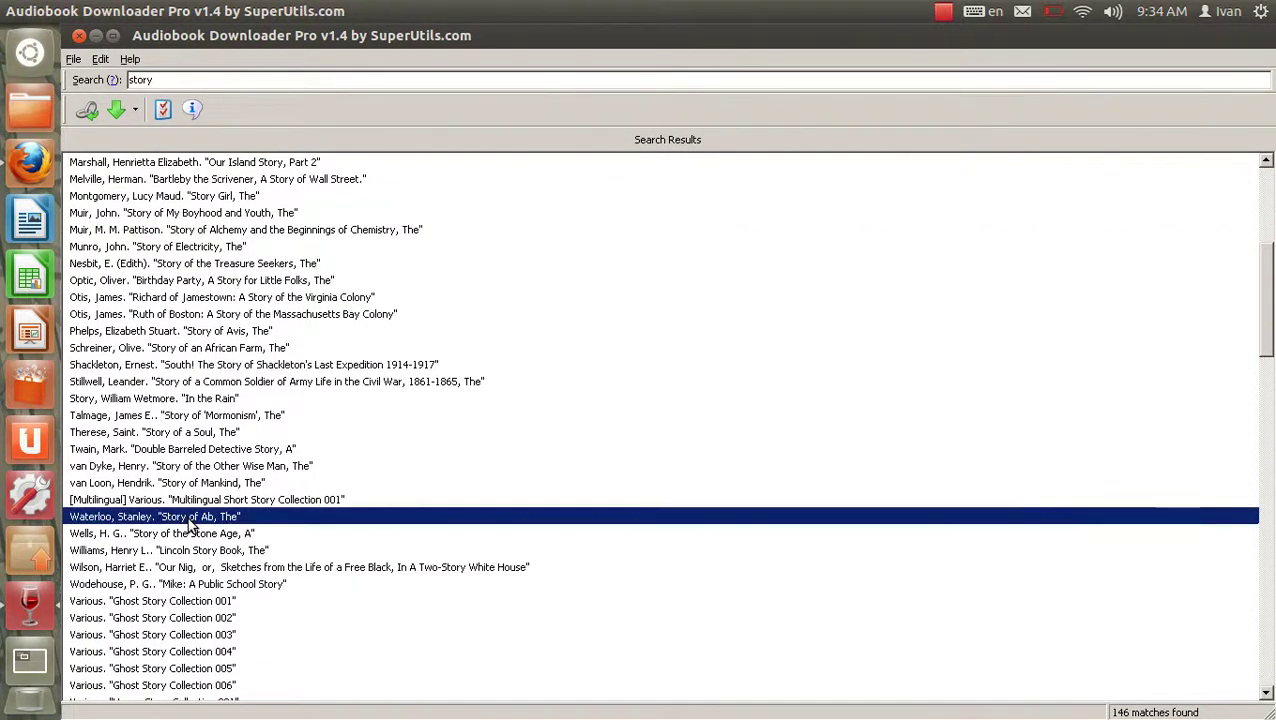
click(116, 110)
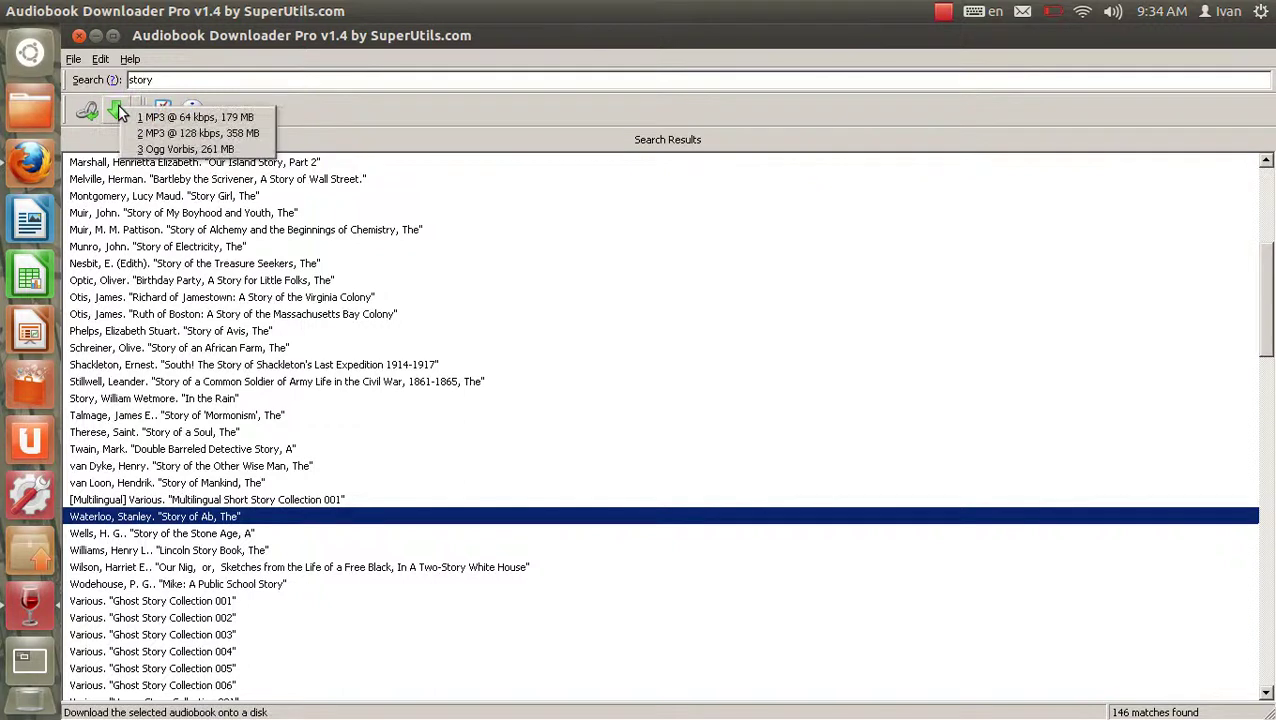
click(190, 440)
Download Laura Lee Hope's "Story of a Candy Rabbit, The" as MP3 at 64 kbps and move the progress window toward the centre.
scroll(190, 440, down, 11)
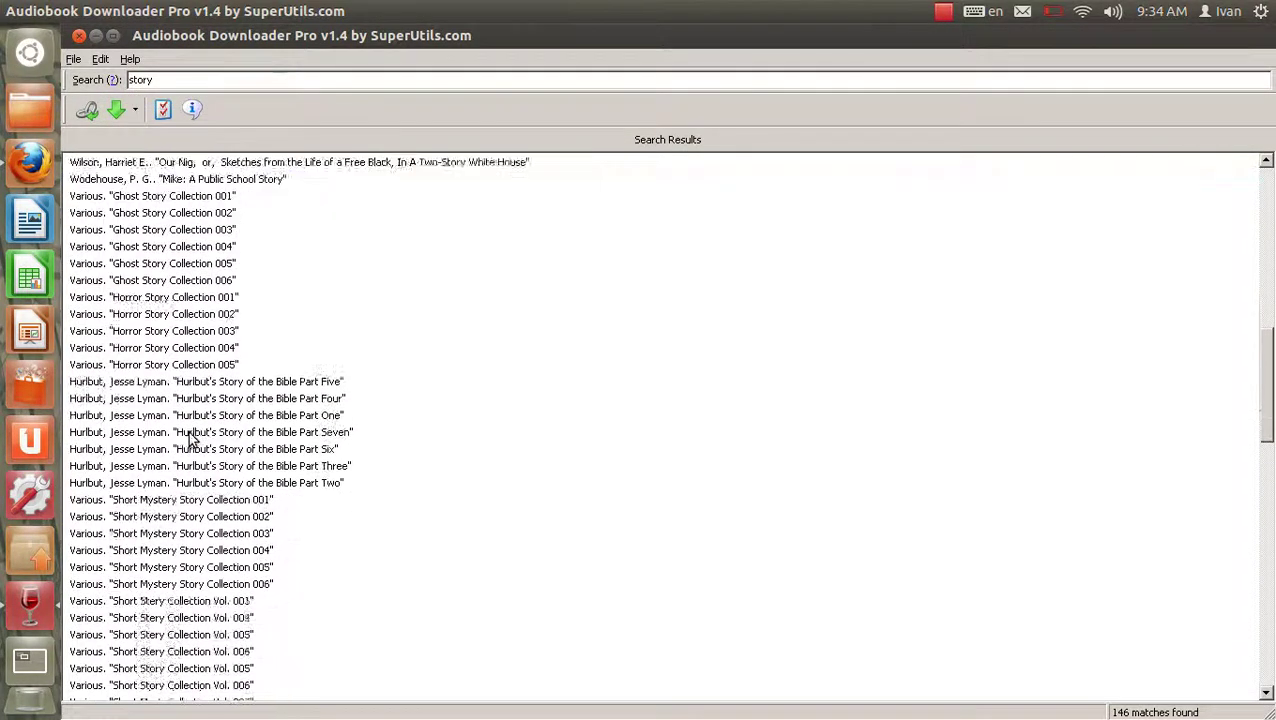
scroll(190, 440, down, 16)
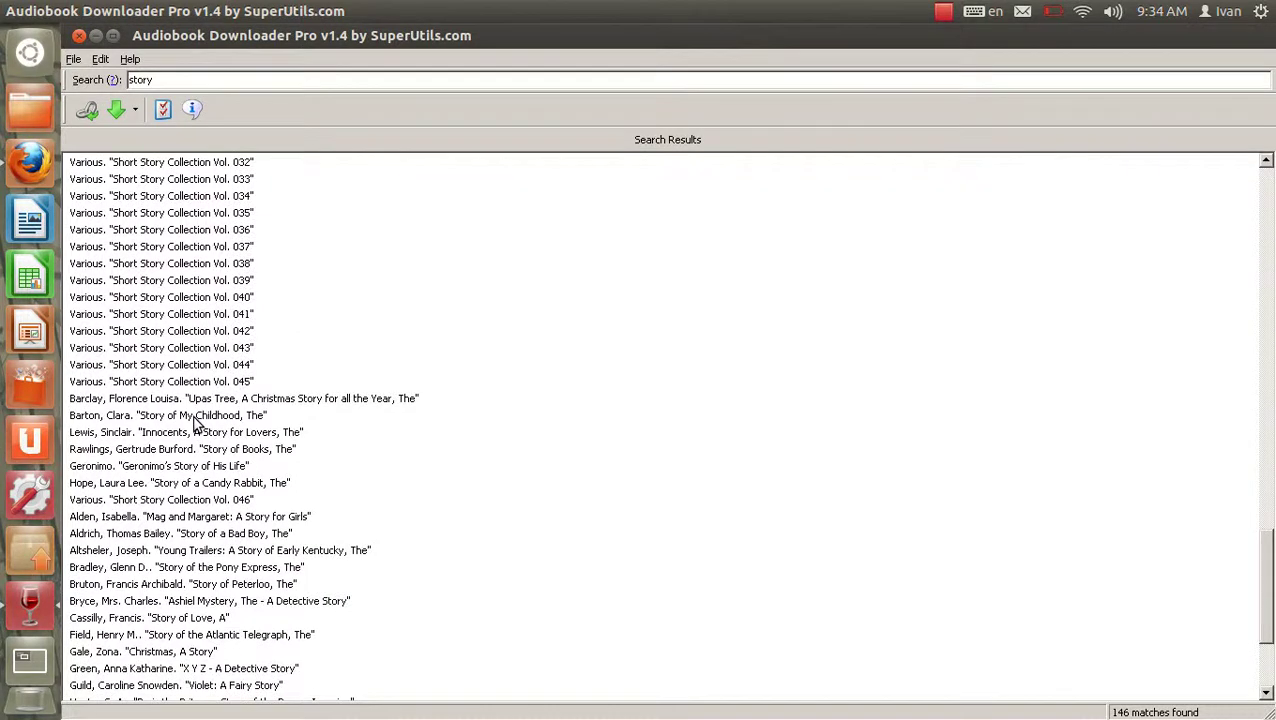
click(199, 488)
right_click(213, 487)
mouse_move(218, 512)
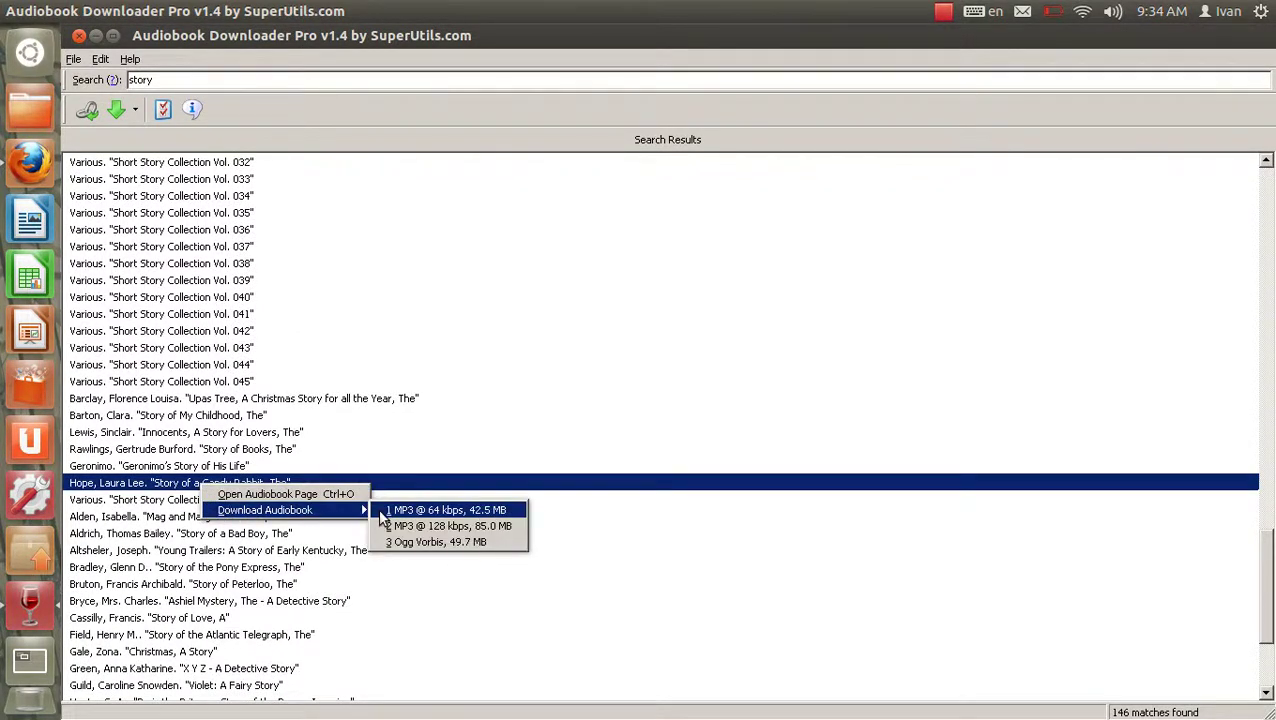
click(448, 510)
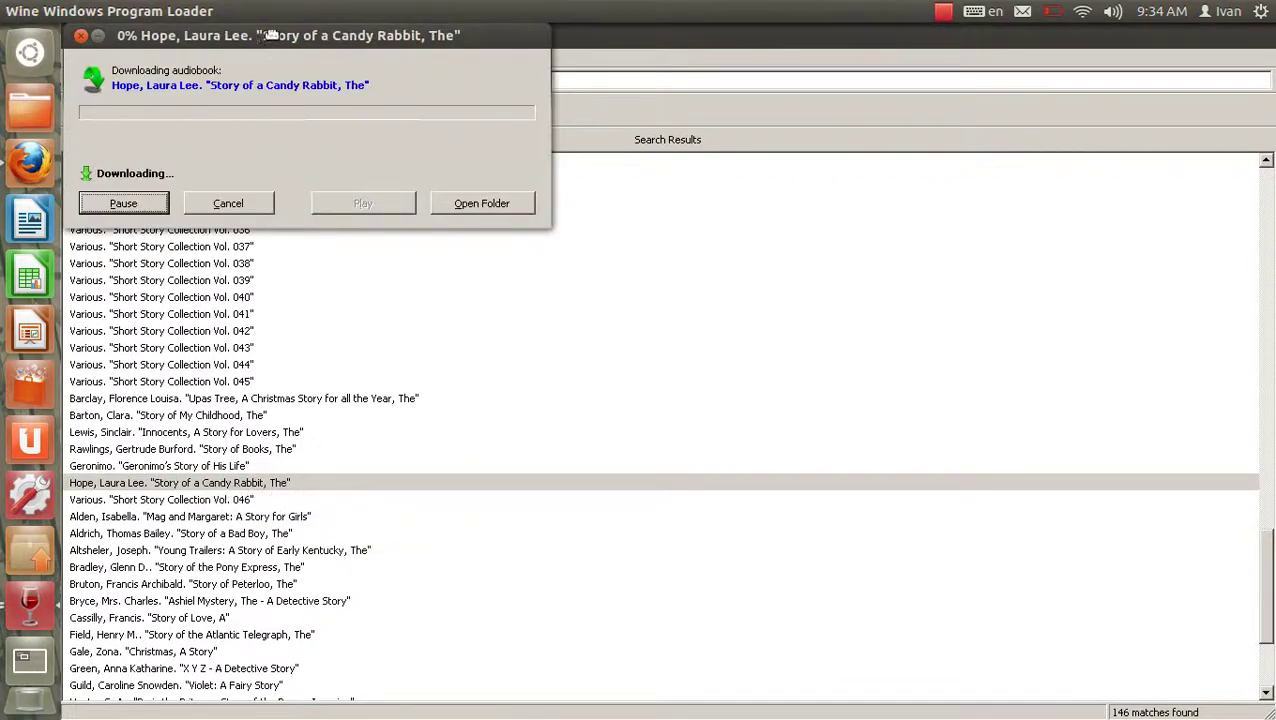
drag(275, 38, 500, 198)
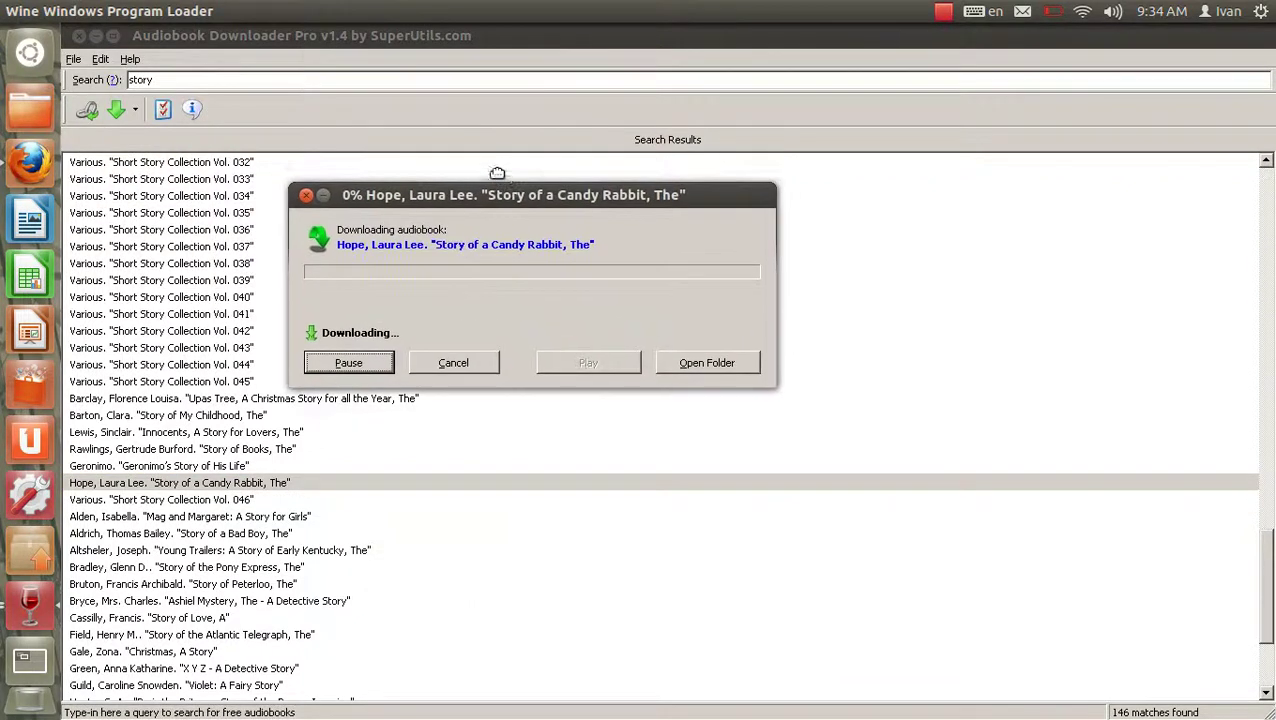
Try to download "Short Story Collection Vol. 046" as MP3 at 64 kbps alongside the running download, and accept the unregistered-version notice.
click(205, 505)
click(133, 109)
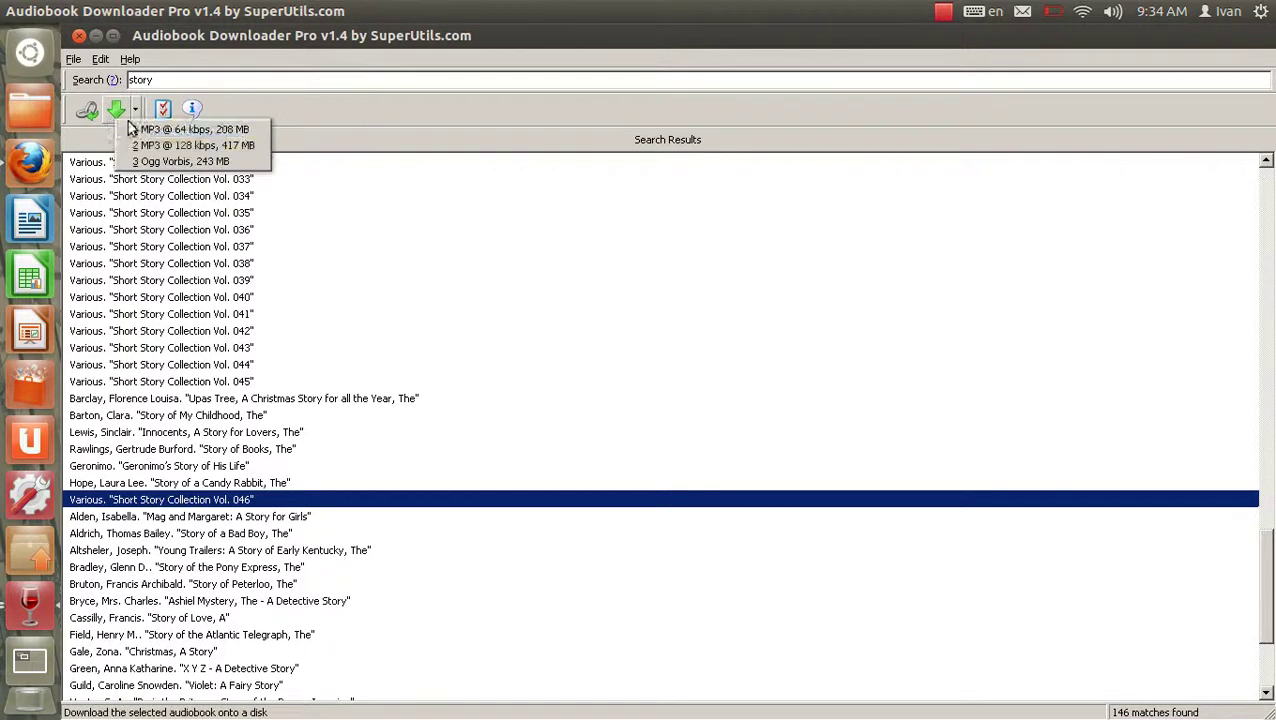
click(180, 129)
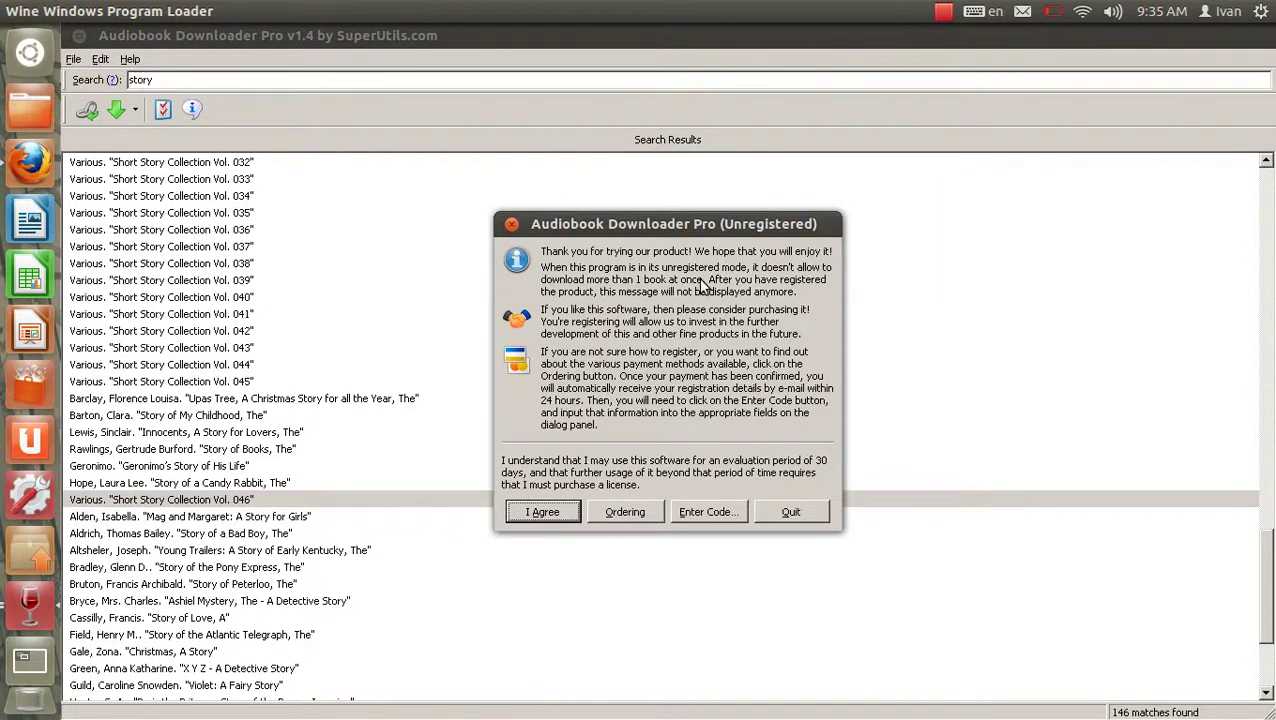
click(542, 511)
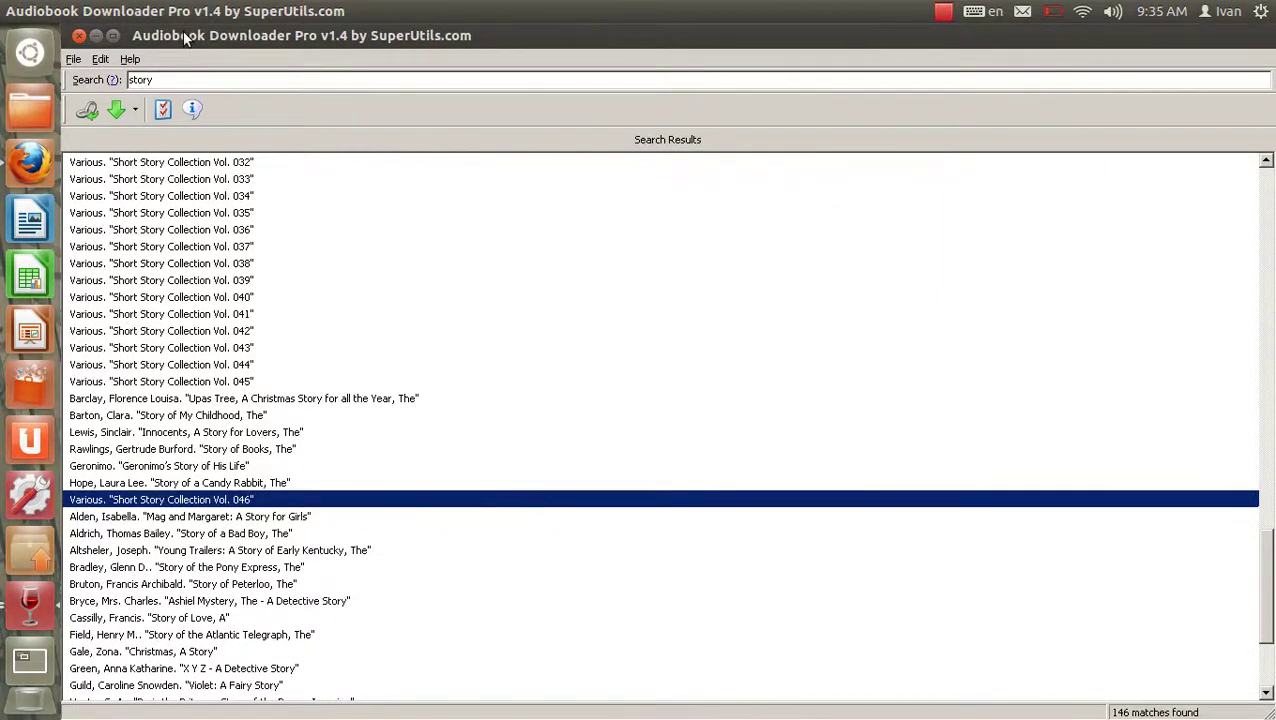
Close the web browser with both its tabs, restore the program window to a smaller size and reposition it alongside the download window.
click(114, 36)
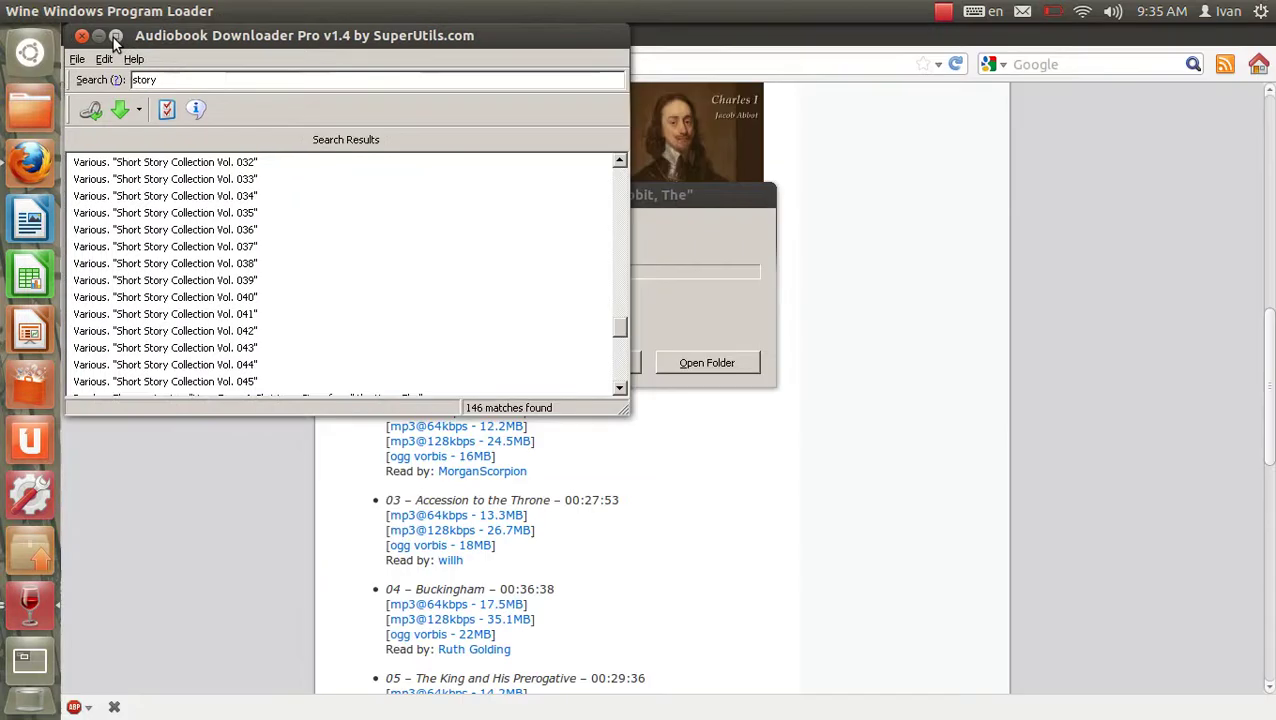
drag(679, 193, 986, 229)
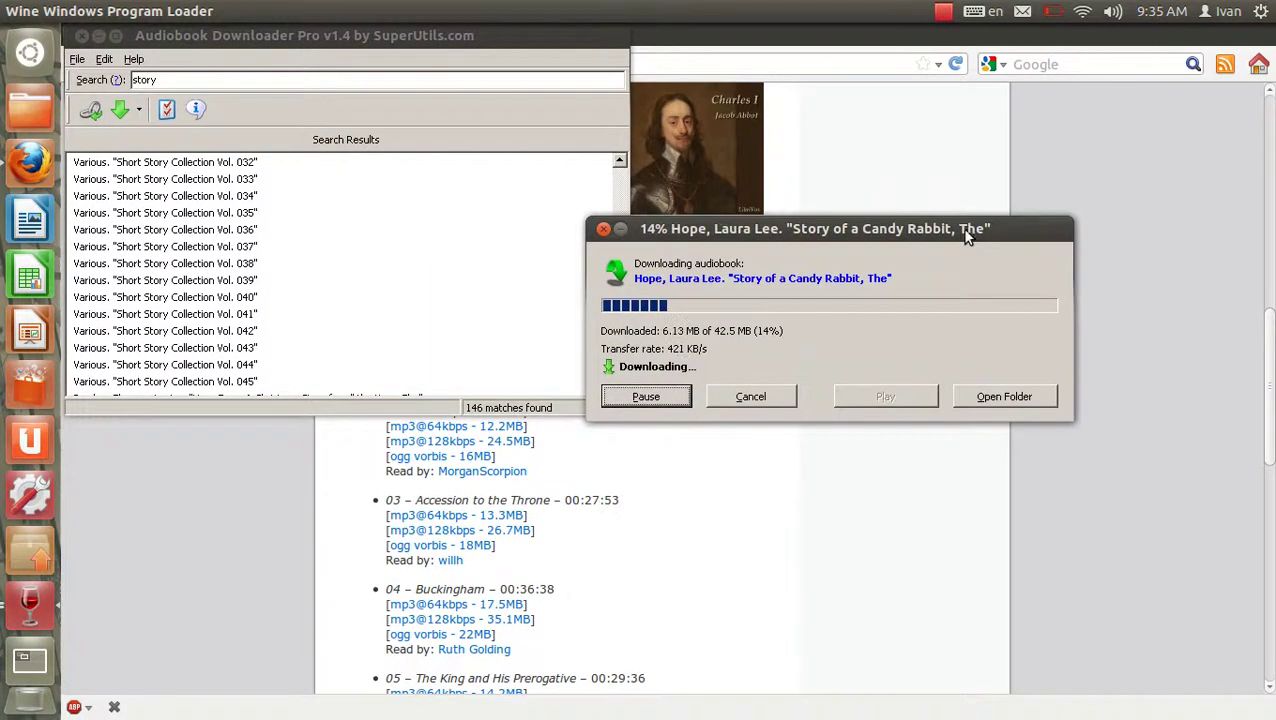
click(763, 39)
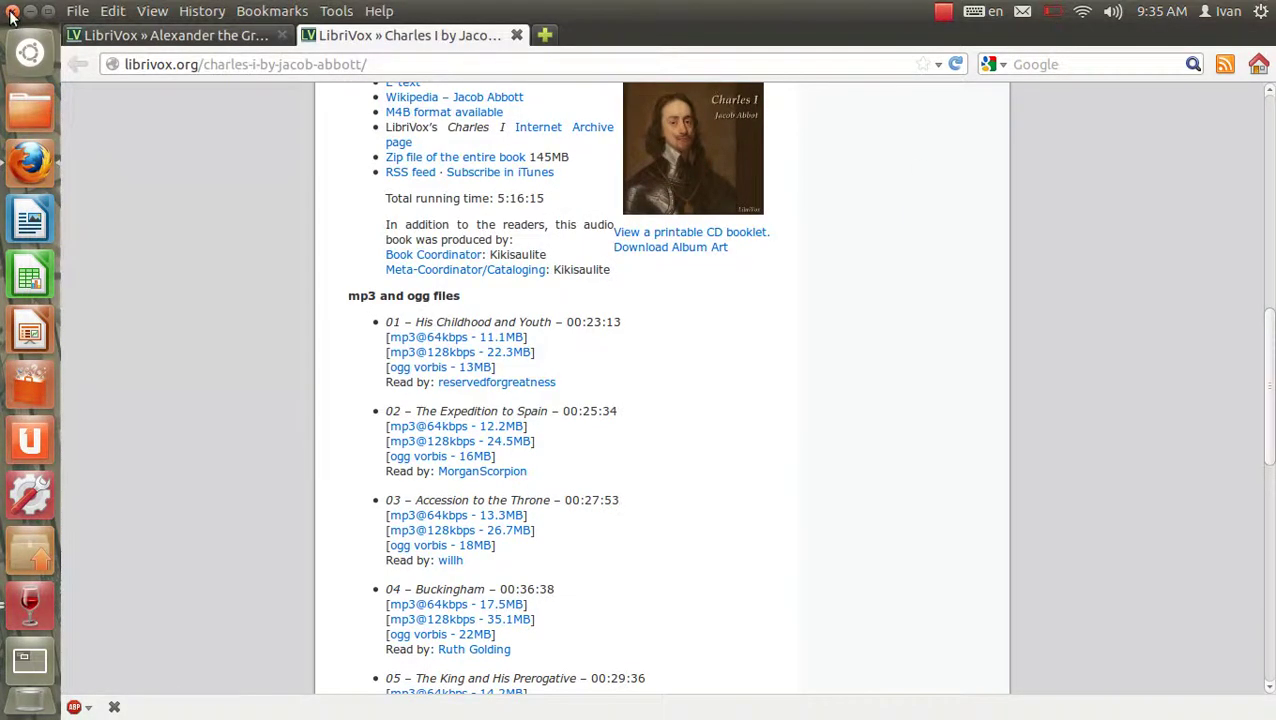
click(12, 12)
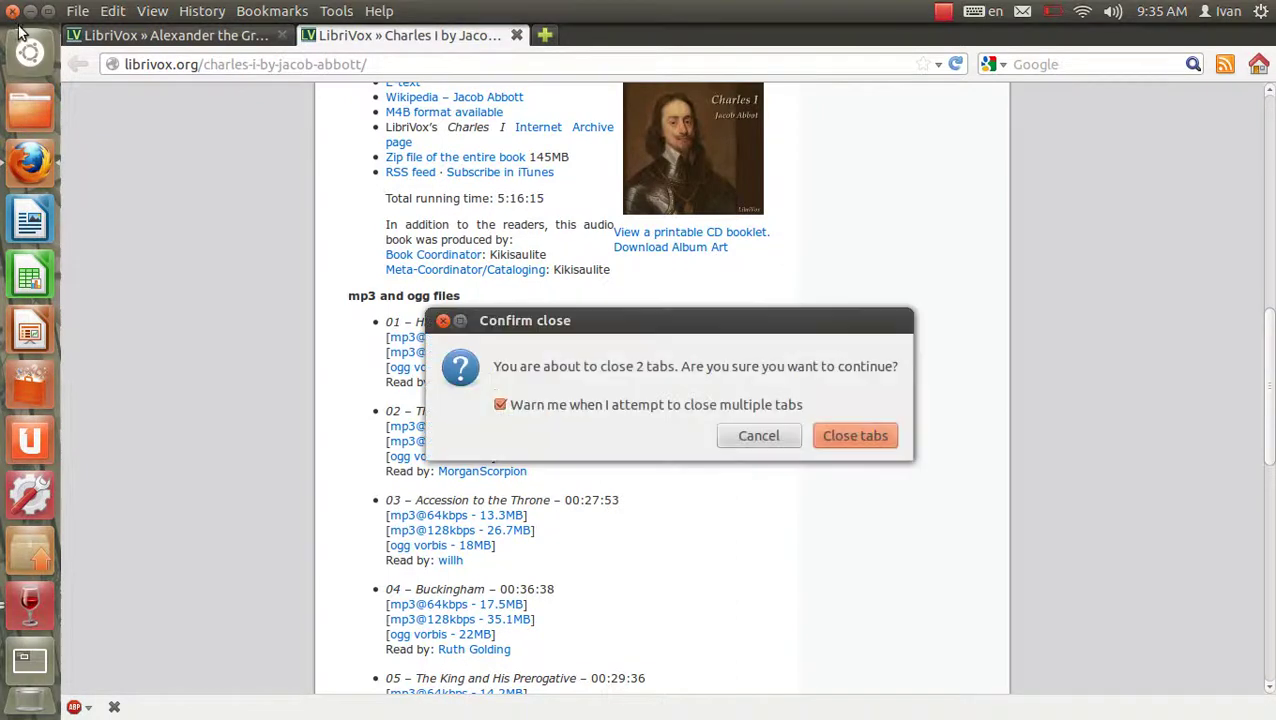
click(857, 438)
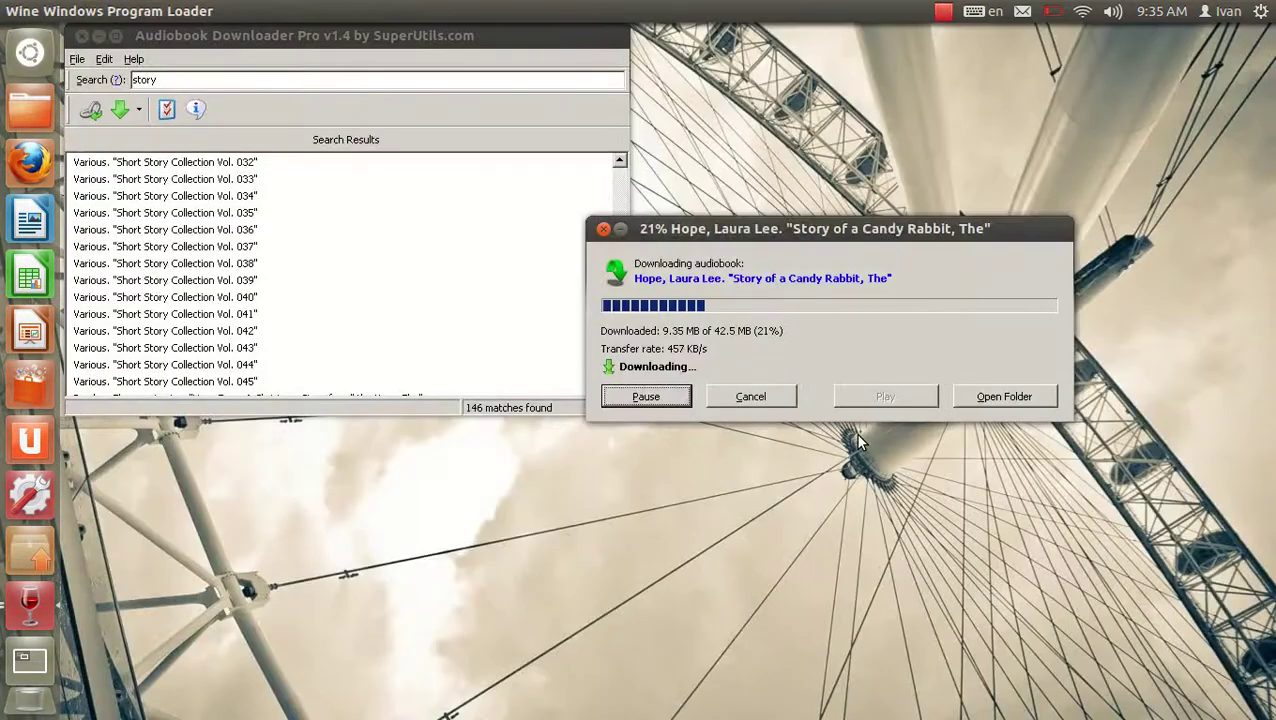
drag(708, 227, 651, 301)
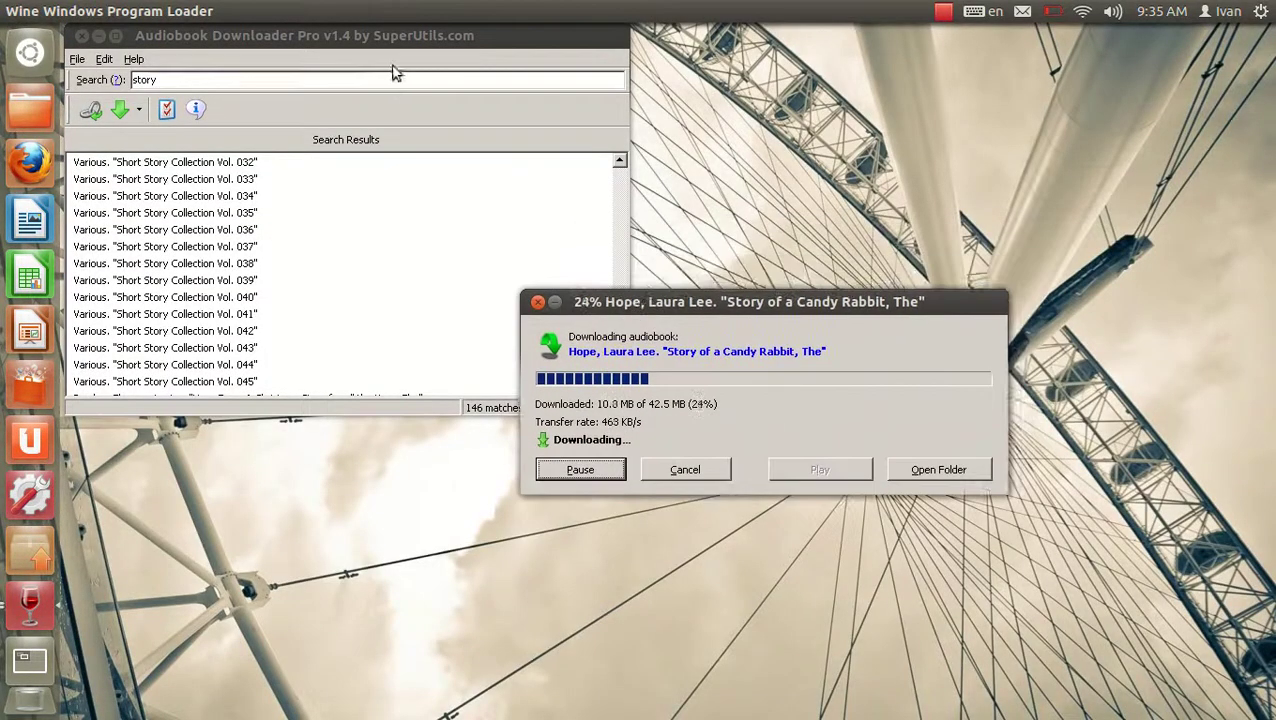
drag(392, 37, 410, 49)
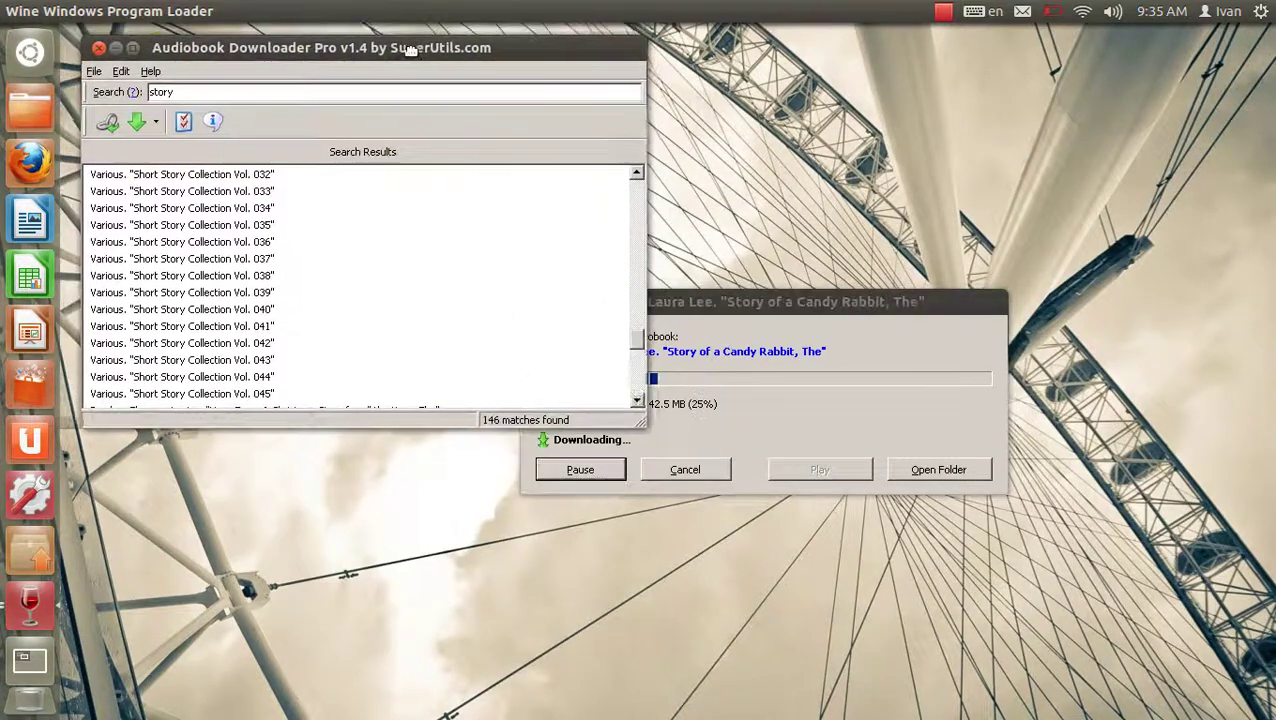
Inspect the running download's files in Wine Explorer and in the audiobook's folder under My Audiobooks in the file manager.
click(938, 469)
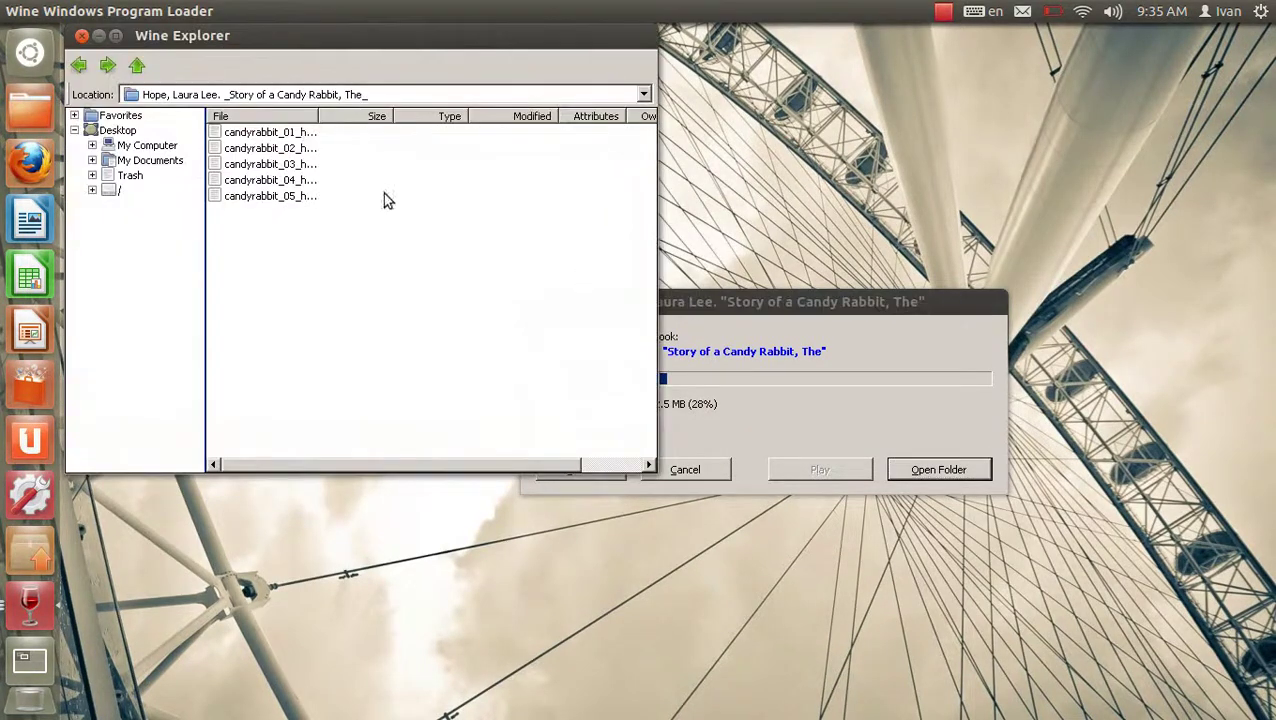
drag(329, 115, 430, 116)
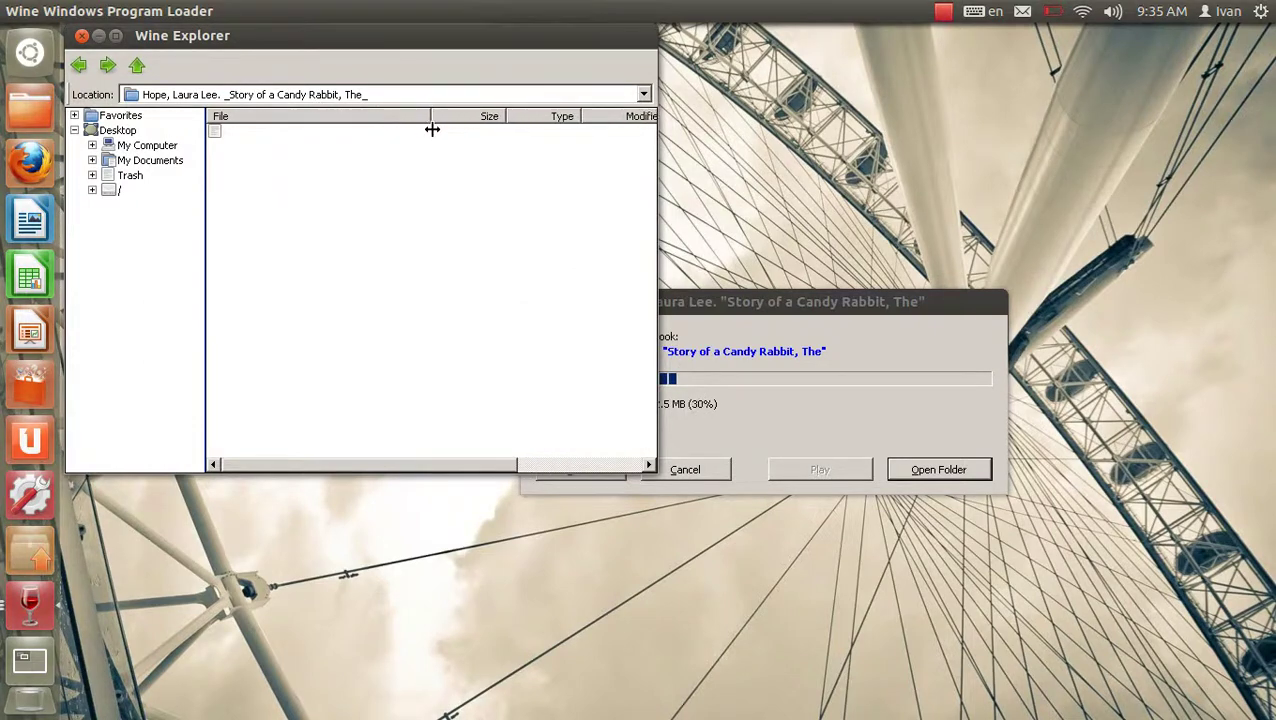
click(82, 35)
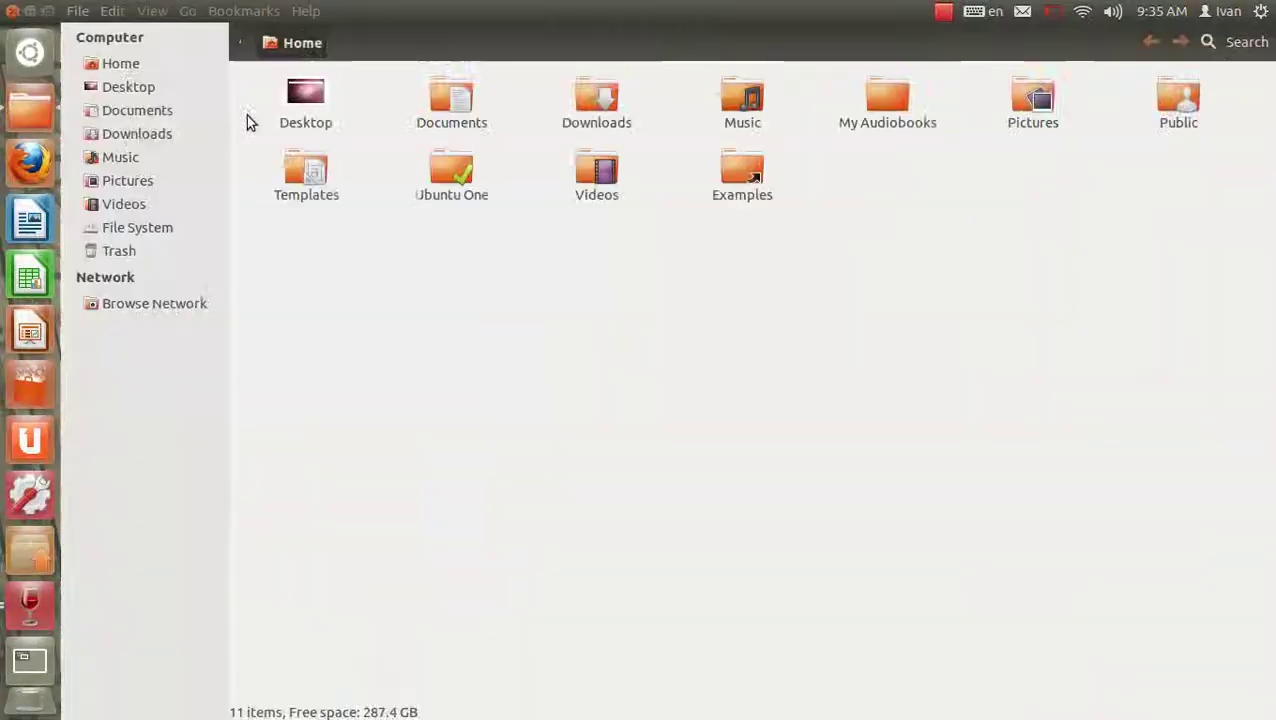
double_click(883, 121)
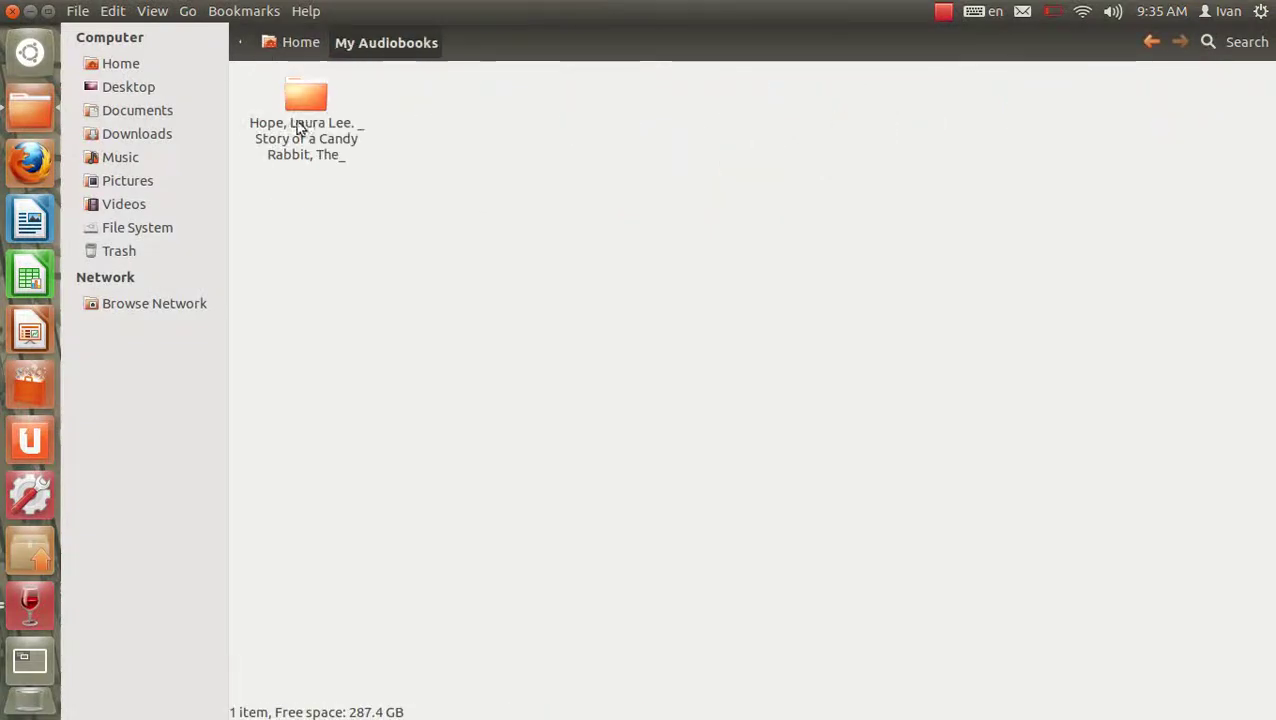
double_click(299, 125)
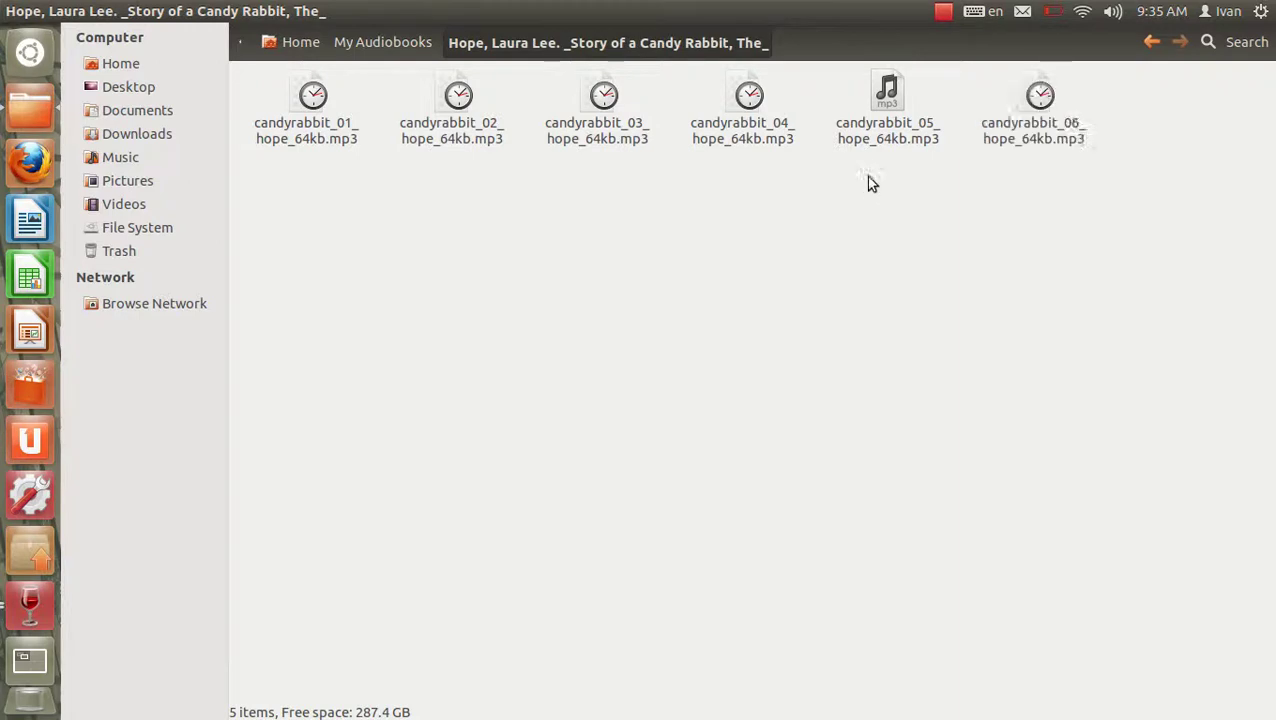
Reposition the download progress window and, once the download finishes, play the audiobook's Playlist.m3u in Rhythmbox.
key(alt+Tab)
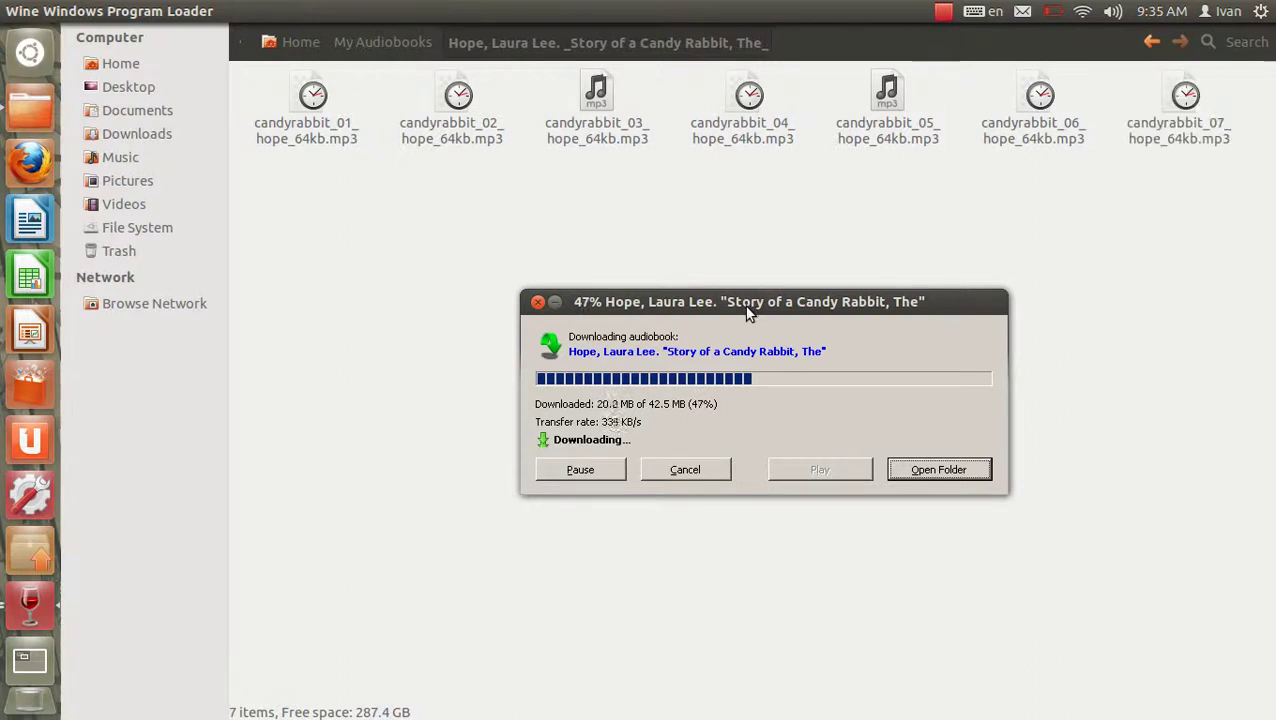
drag(746, 300, 653, 279)
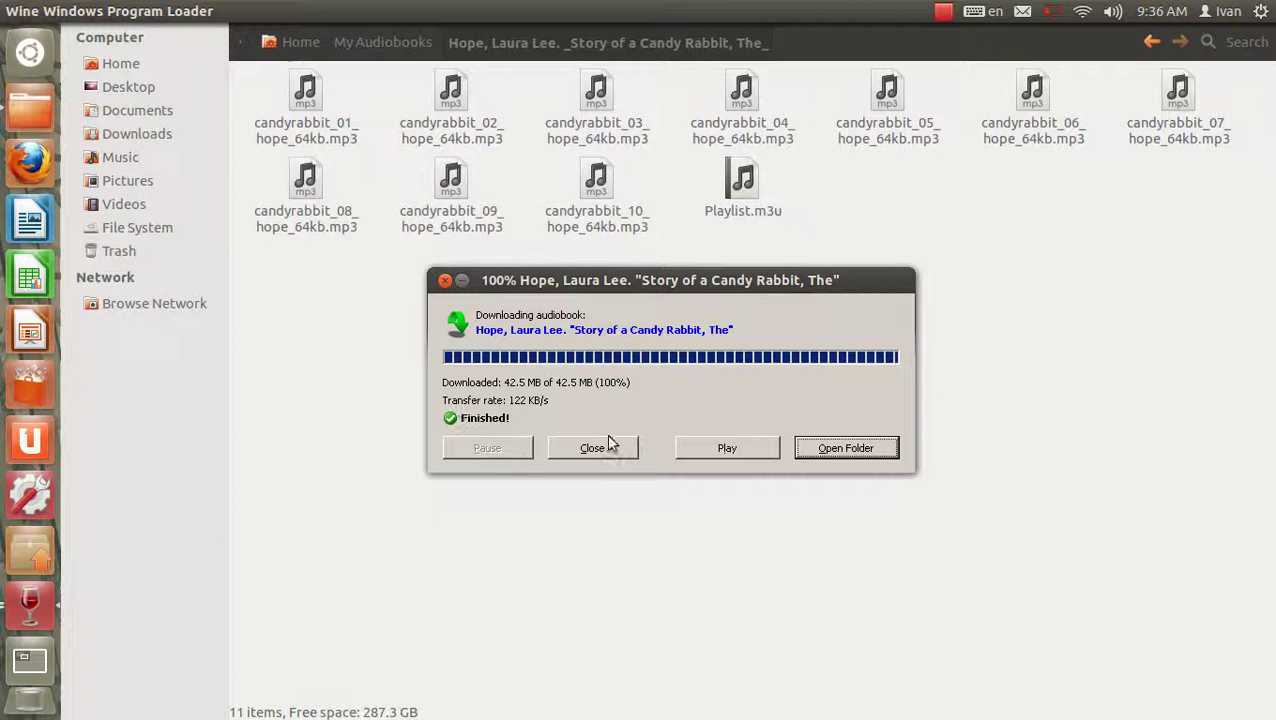
click(738, 205)
double_click(738, 205)
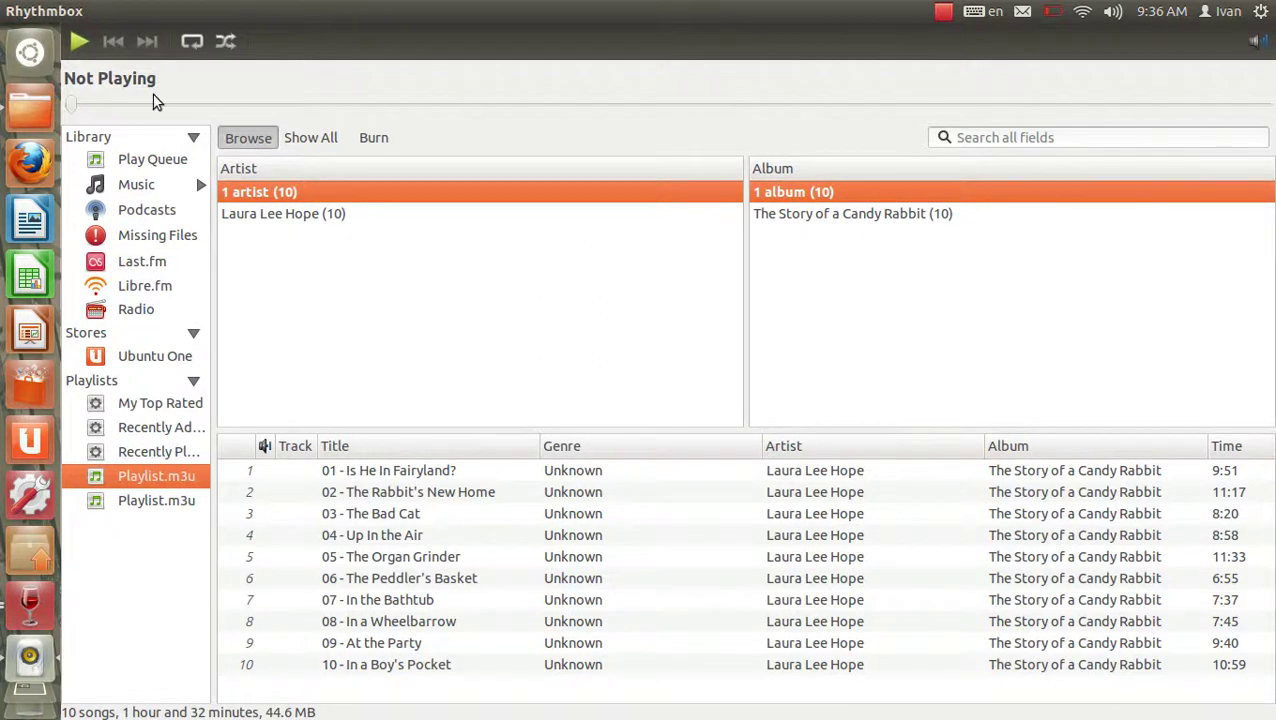
click(80, 42)
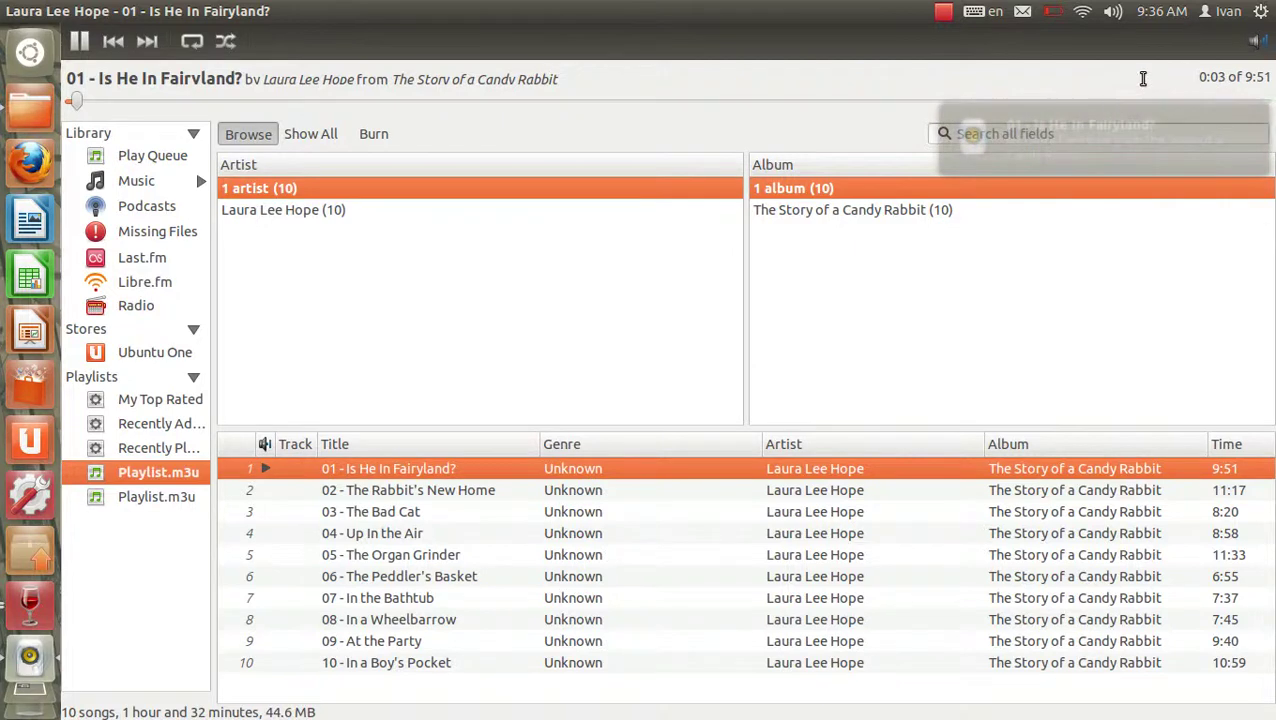
Raise the system sound volume to nearly maximum while "01 - Is He In Fairyland?" plays.
click(1256, 41)
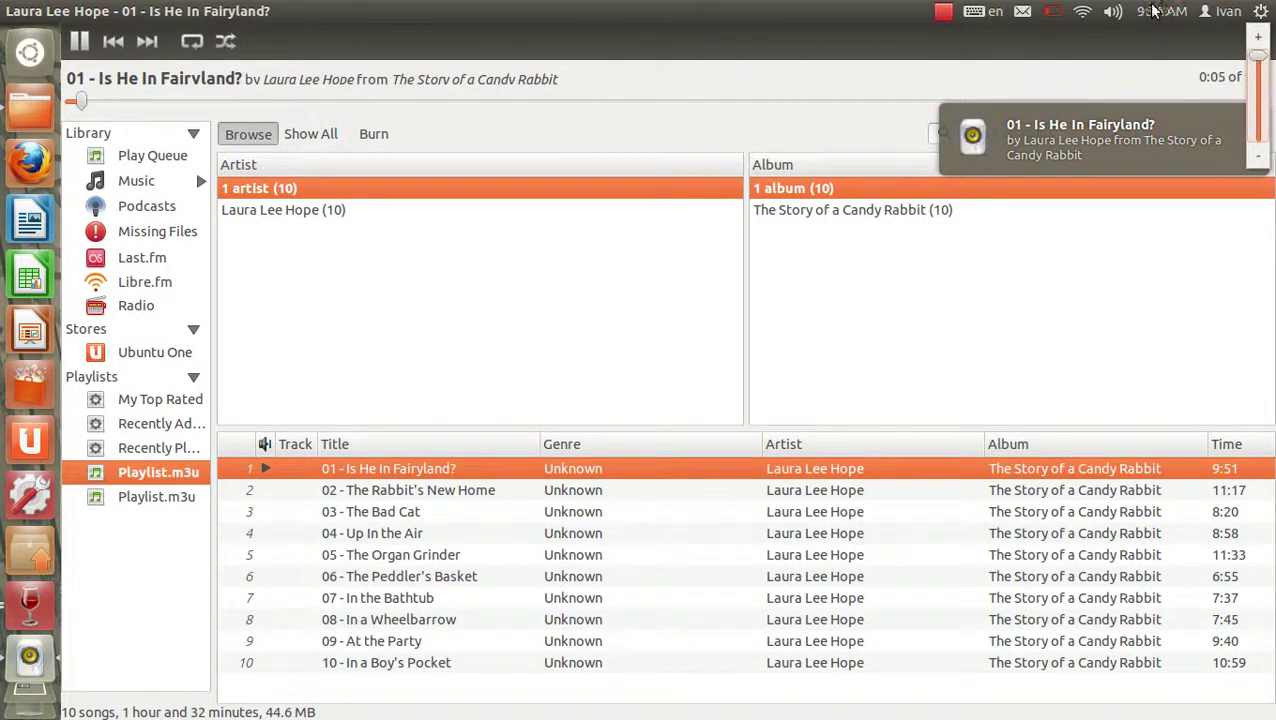
click(1113, 11)
click(1113, 11)
mouse_move(1162, 11)
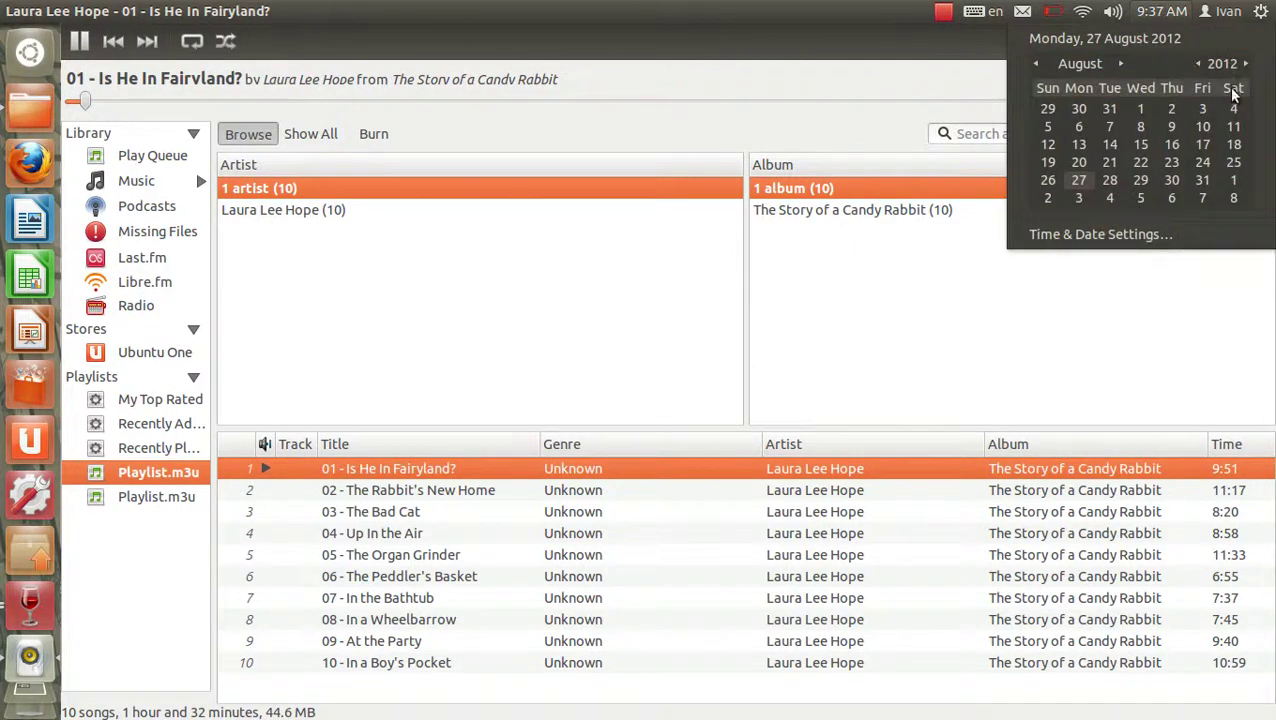
mouse_move(1116, 13)
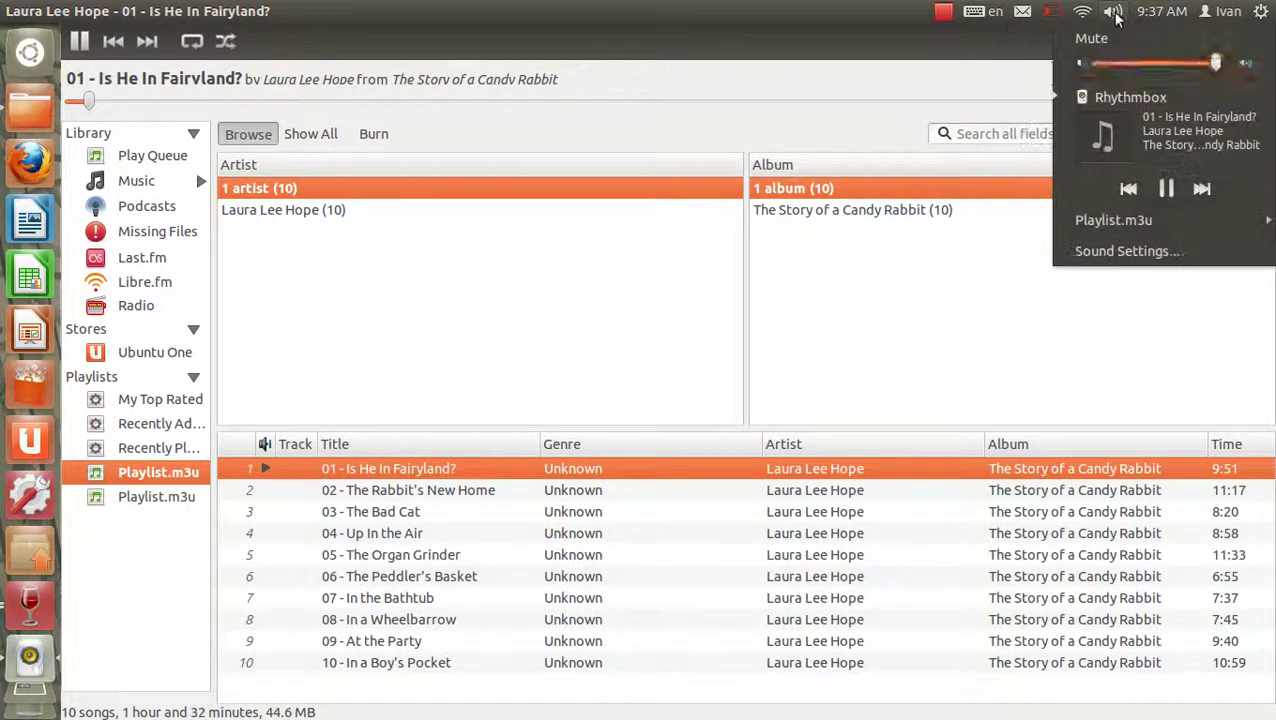
drag(1214, 68, 1236, 70)
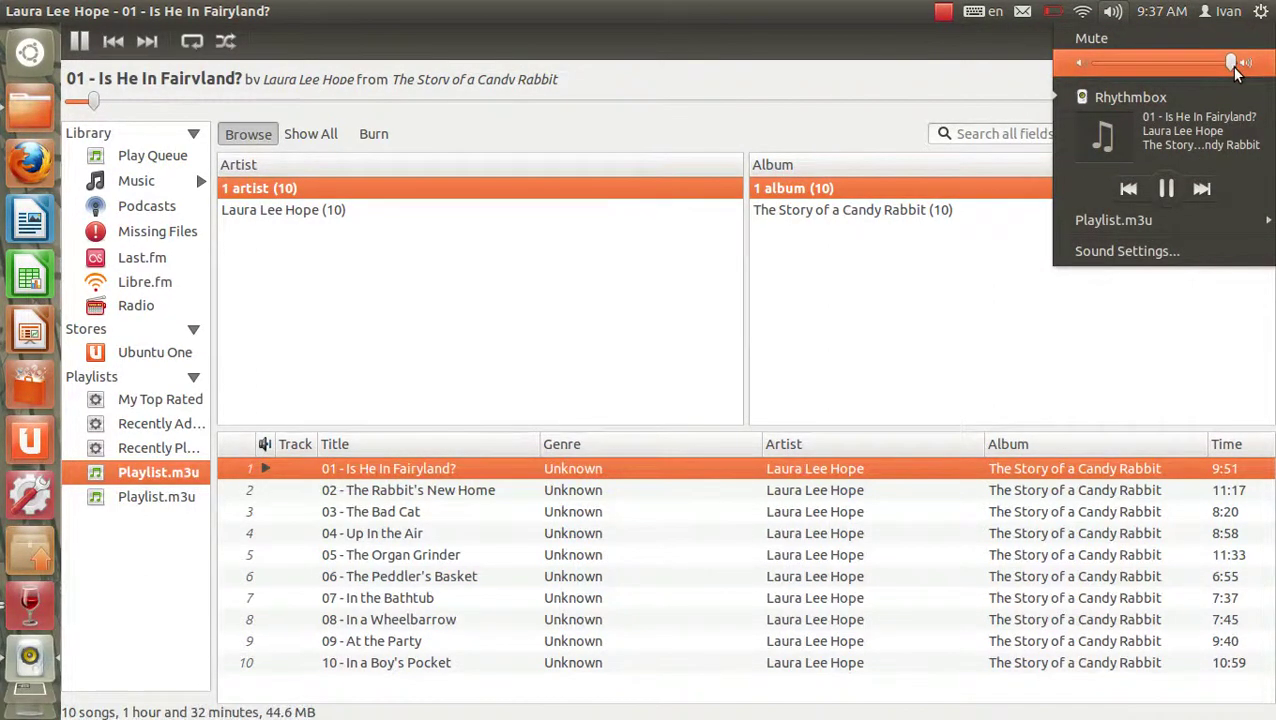
Play "03 - The Bad Cat" and skip ahead in it to about 2:17 and about 4:30.
click(421, 524)
click(424, 522)
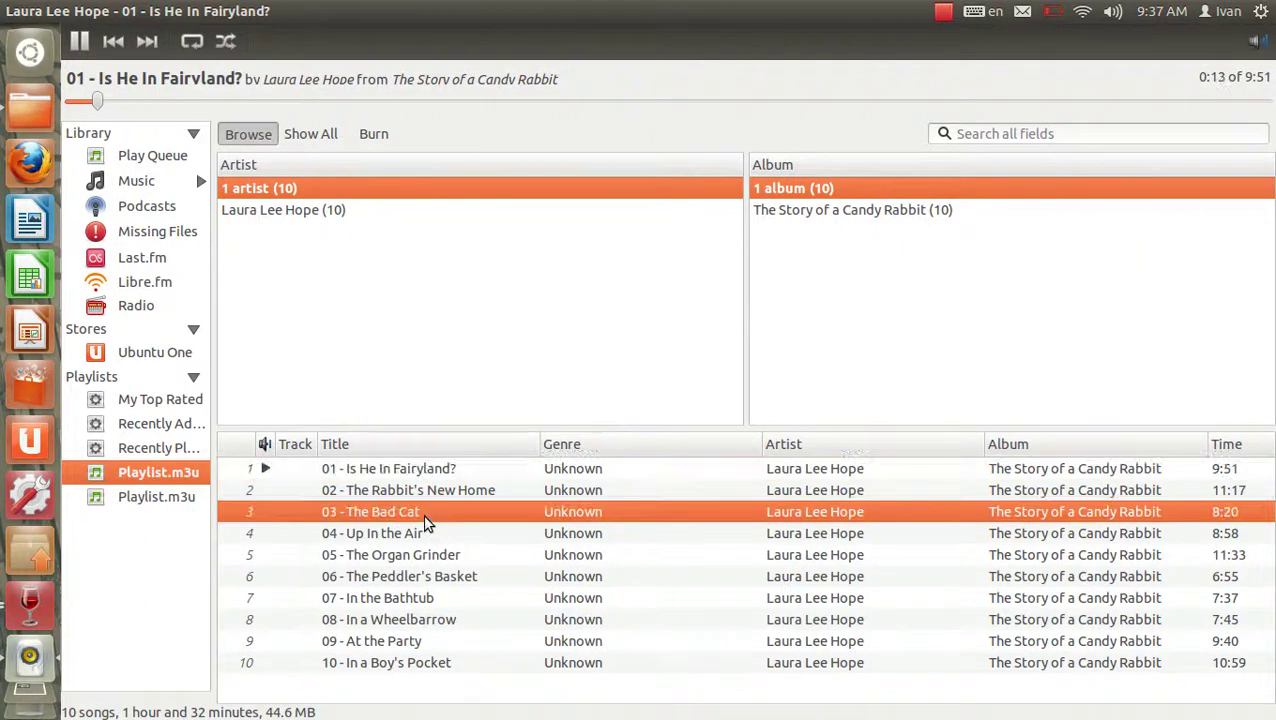
double_click(424, 522)
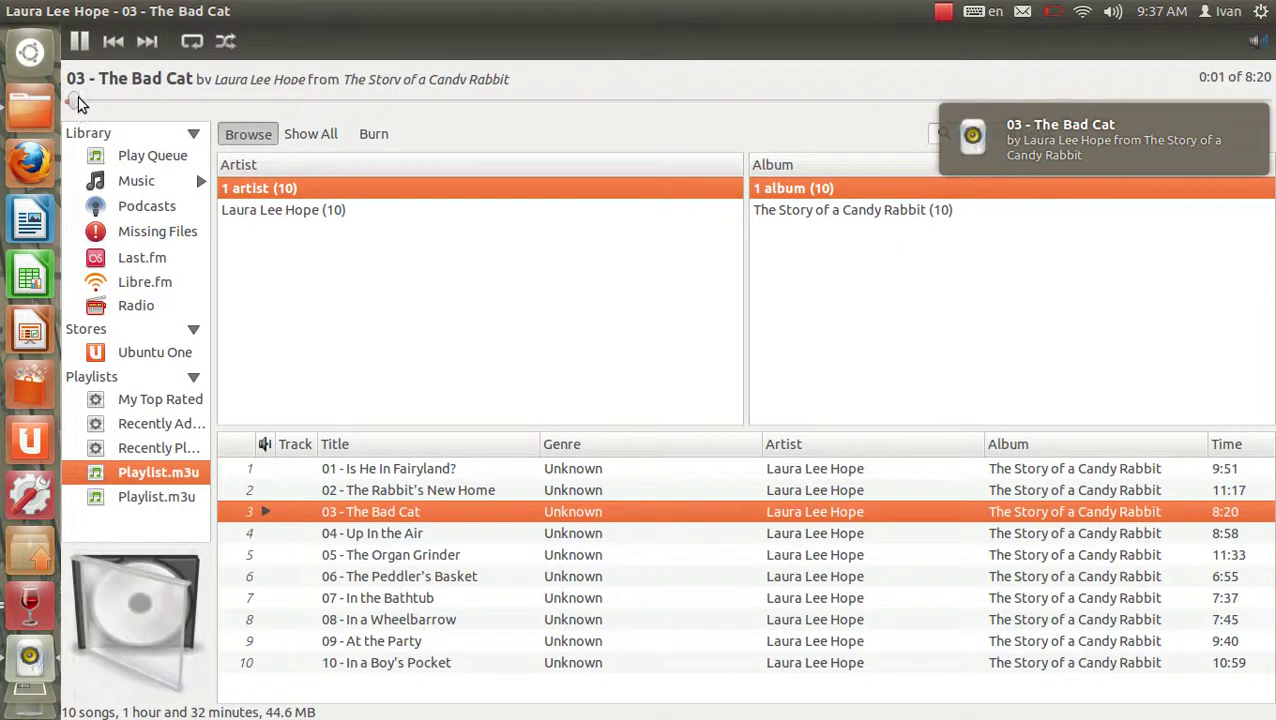
click(397, 106)
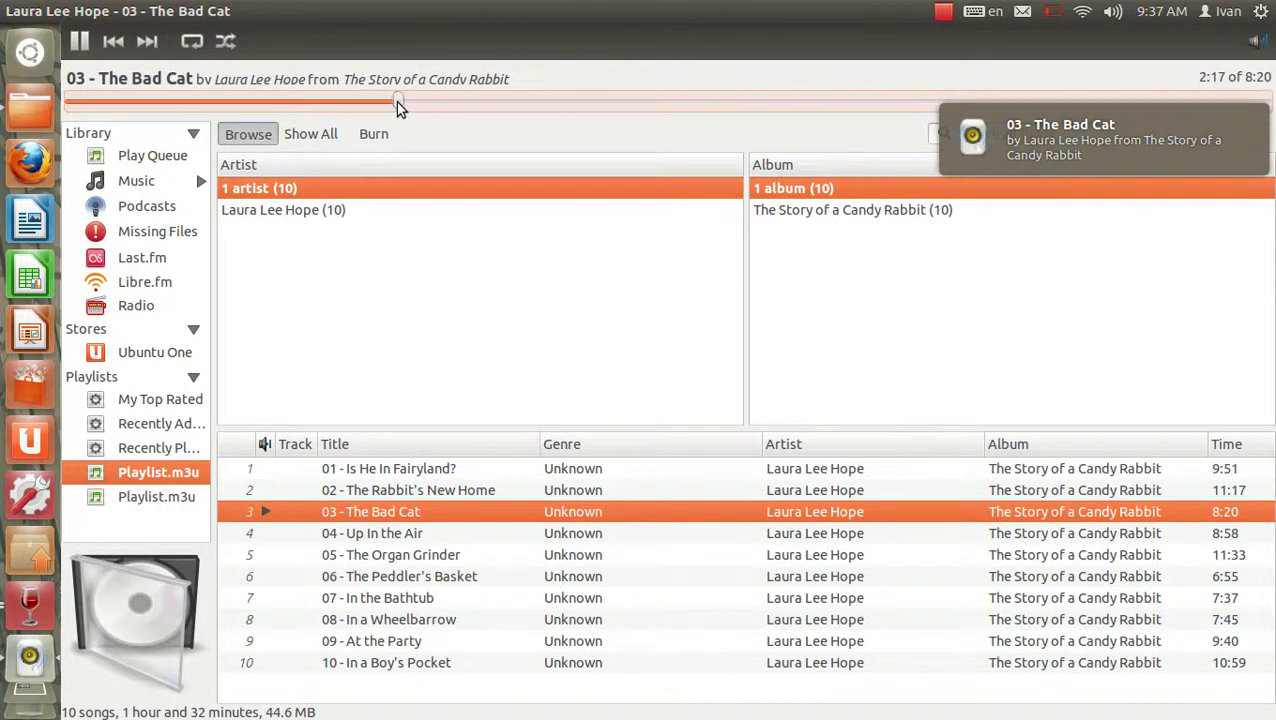
click(726, 102)
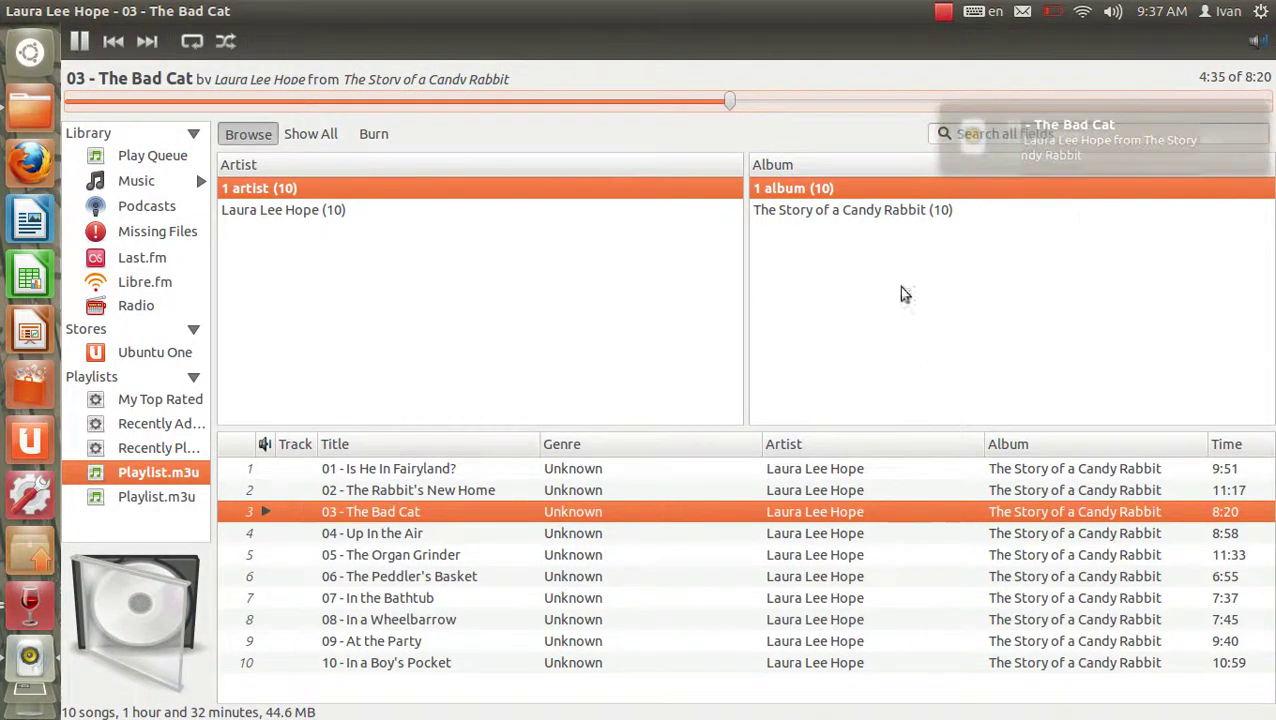
Play the playlist's last track, "10 - In a Boy's Pocket".
click(638, 576)
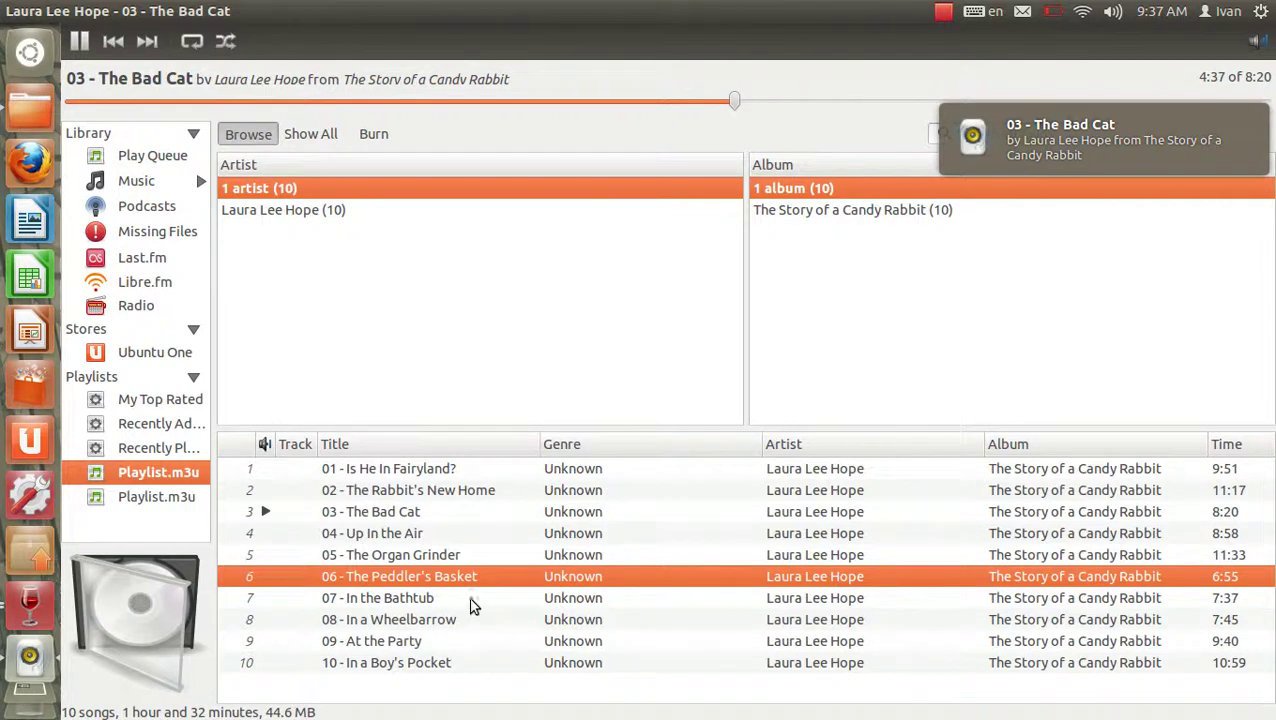
click(462, 665)
double_click(462, 665)
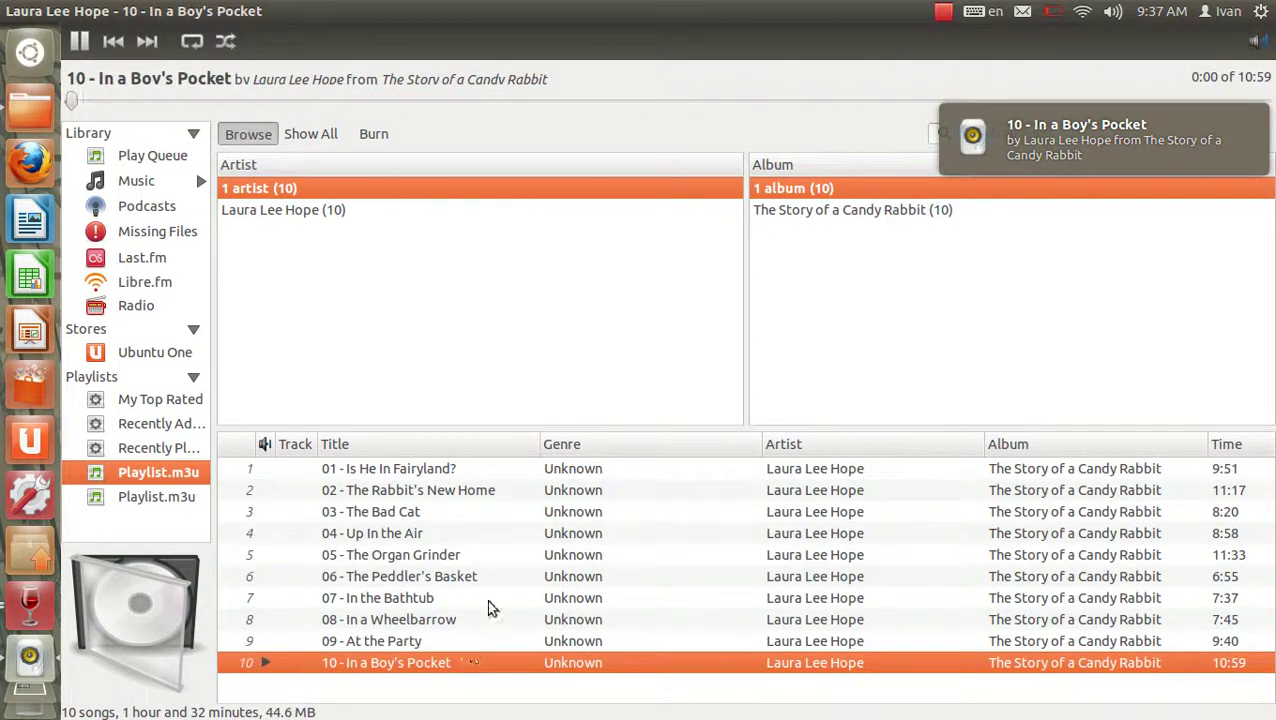
Close the file manager window showing the audiobook's folder and the finished download window.
key(alt+Tab)
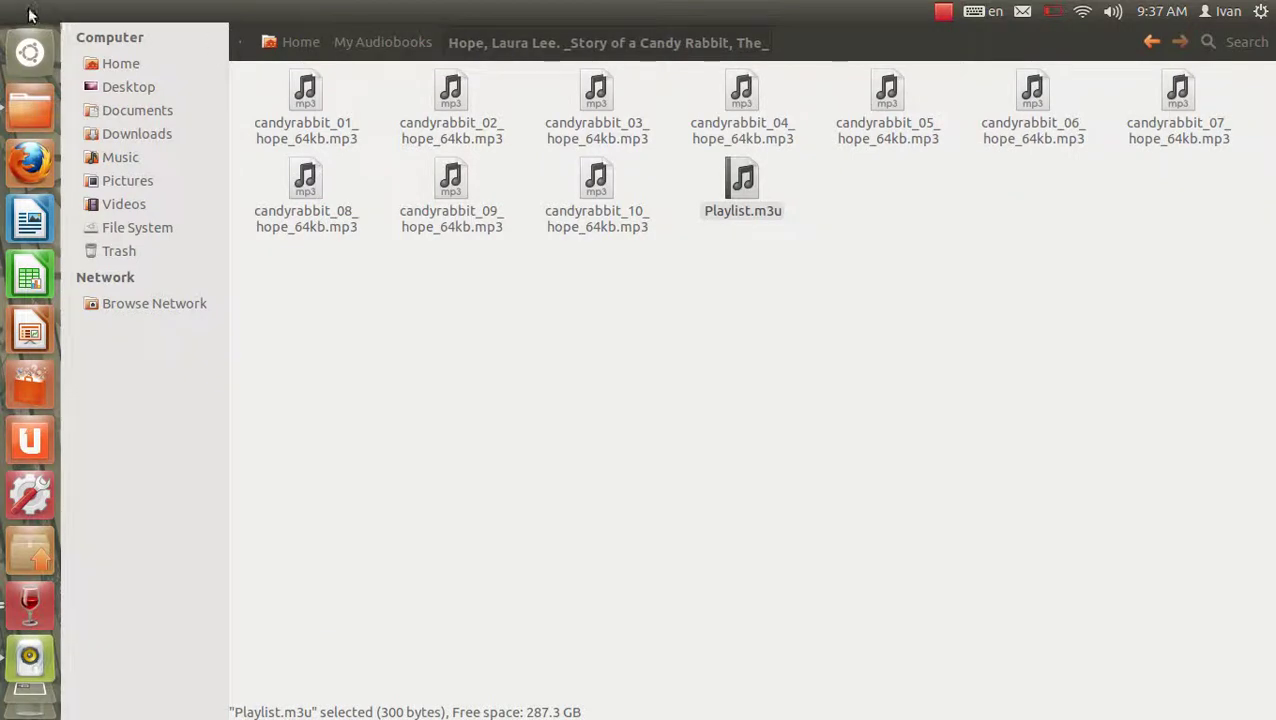
click(287, 25)
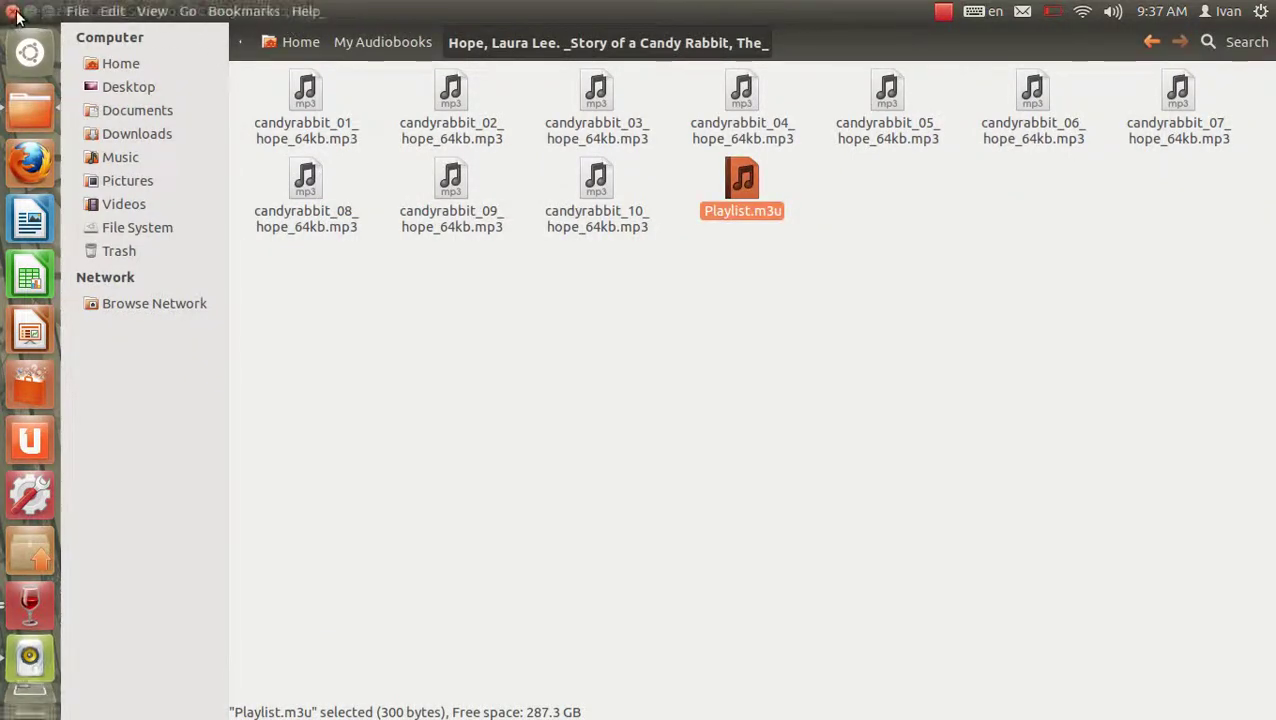
key(alt+Tab)
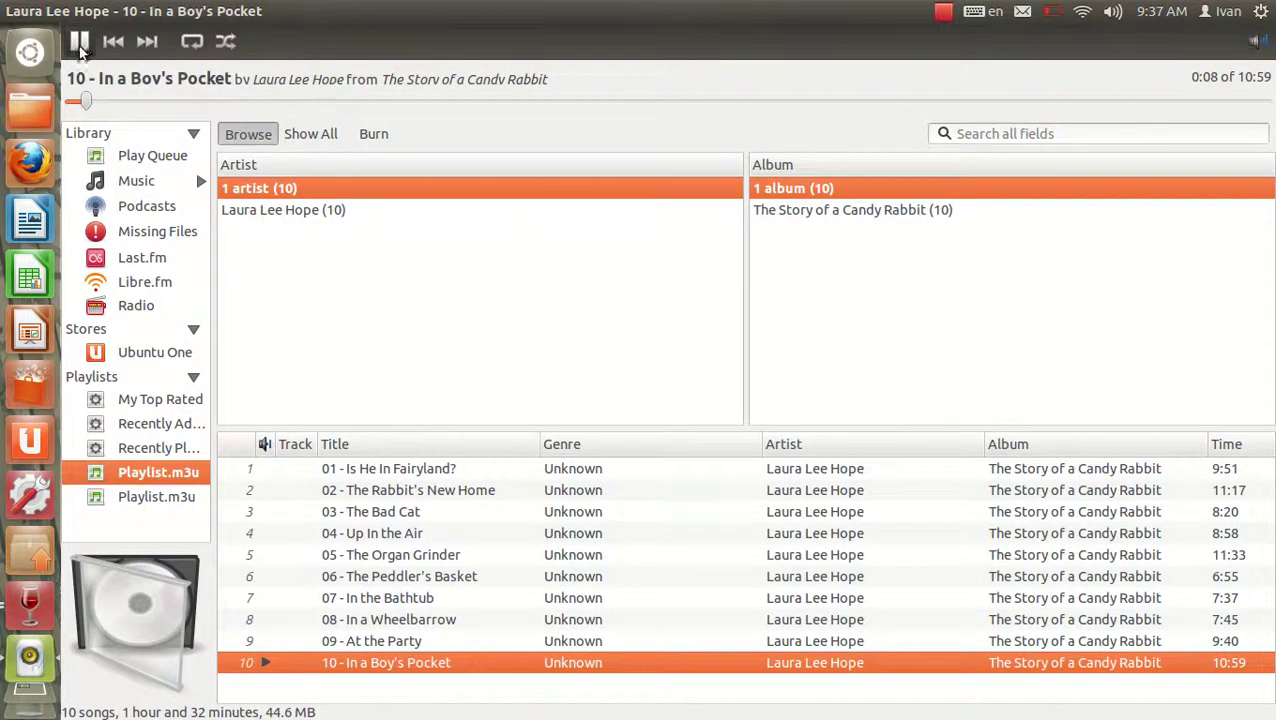
key(alt+Tab)
key(alt+Tab)
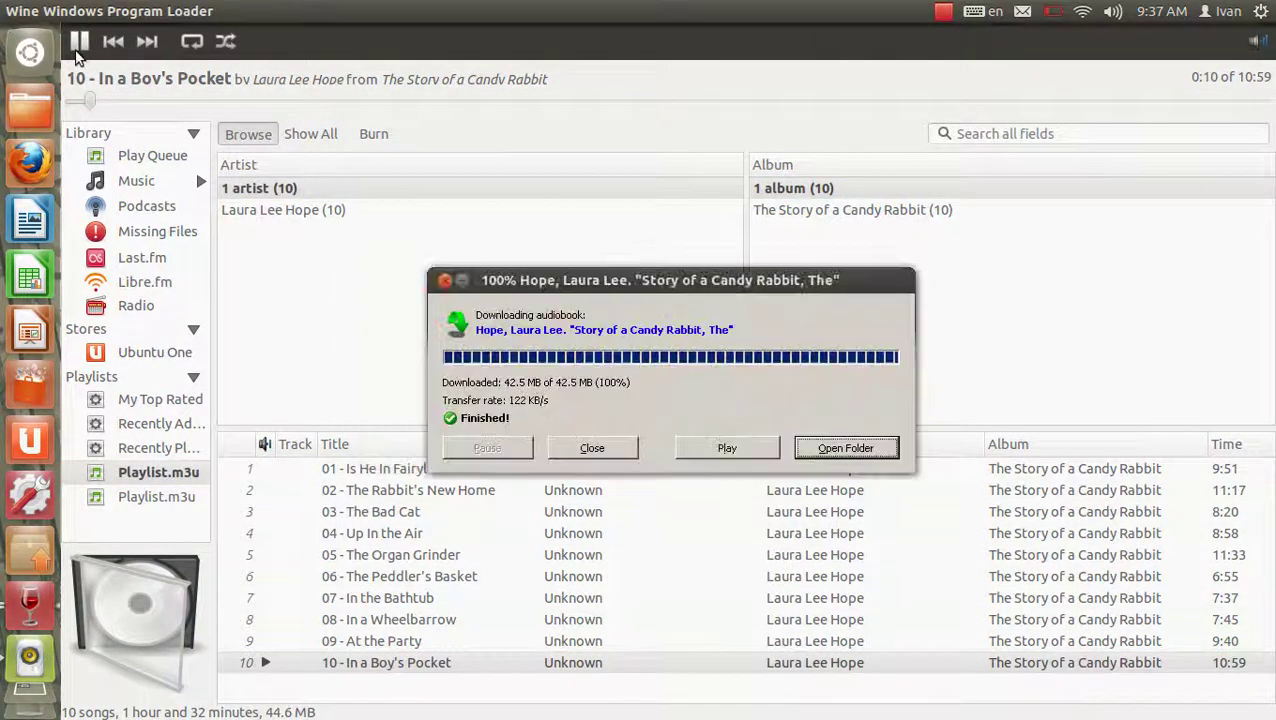
click(573, 449)
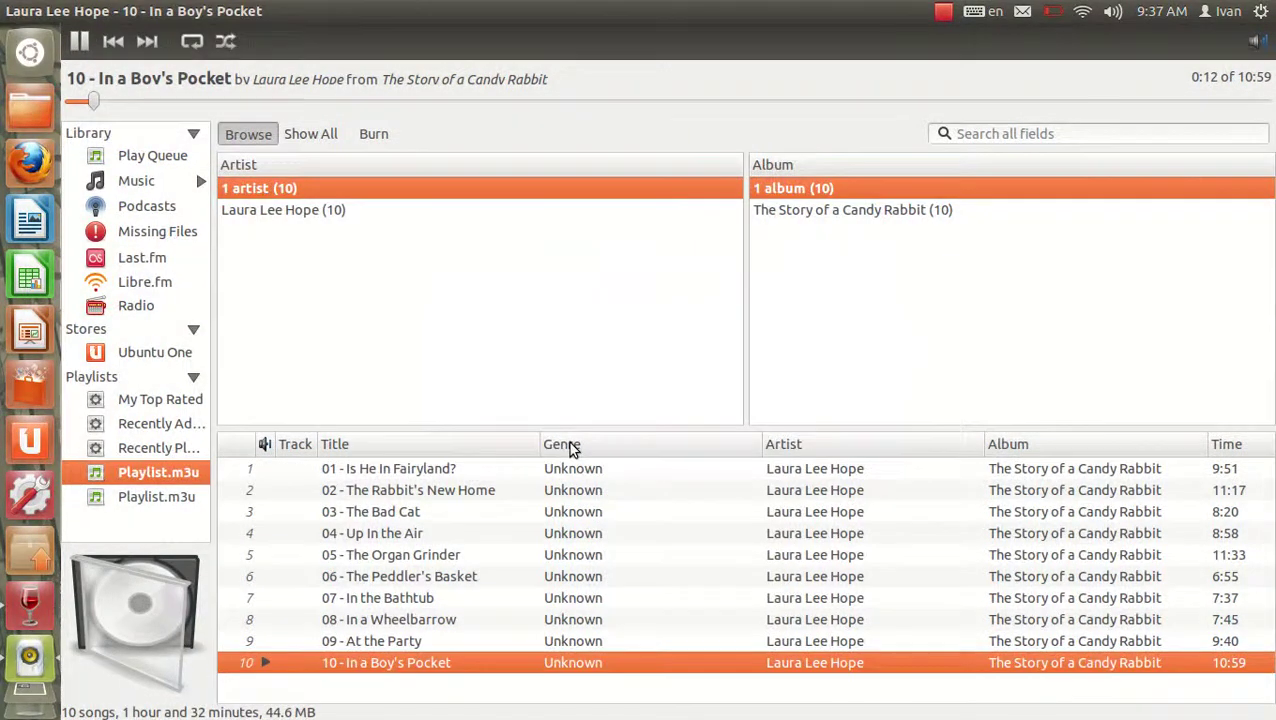
Switch to Audiobook Downloader Pro, search for "Alice's Adventures in Wonderland" and exit the program.
key(alt+Tab)
key(alt+Tab)
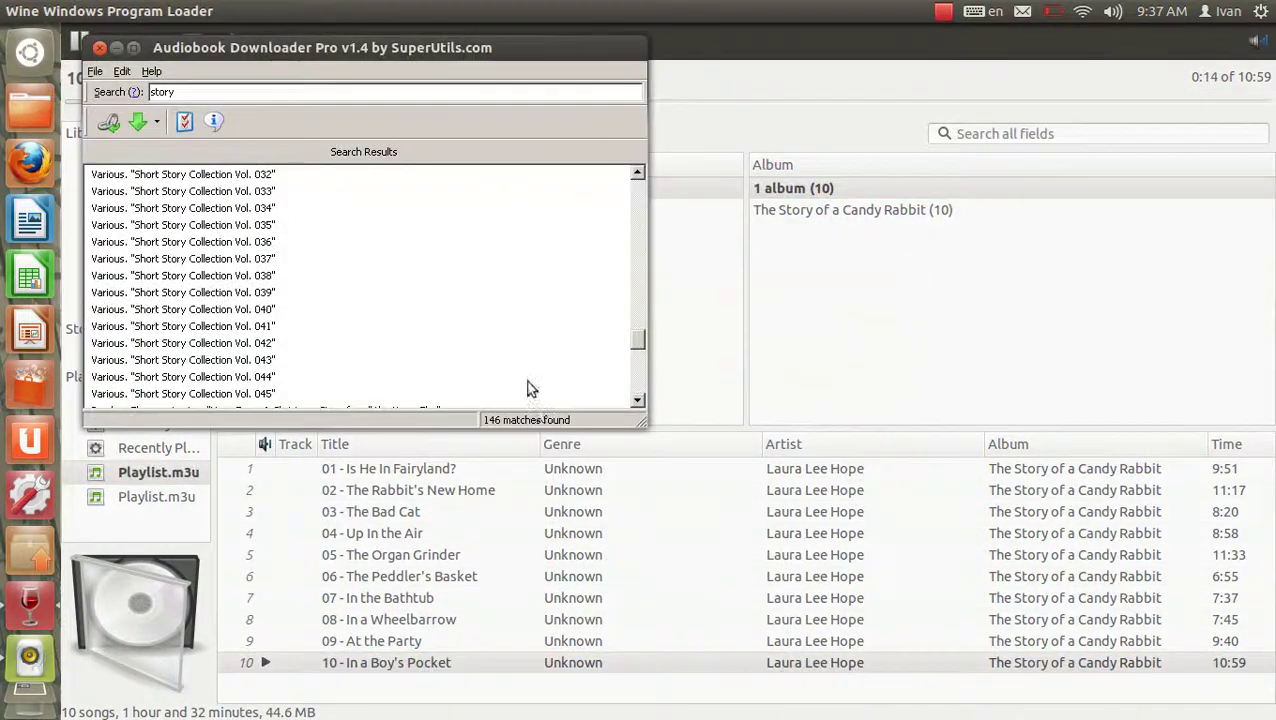
drag(196, 44, 349, 78)
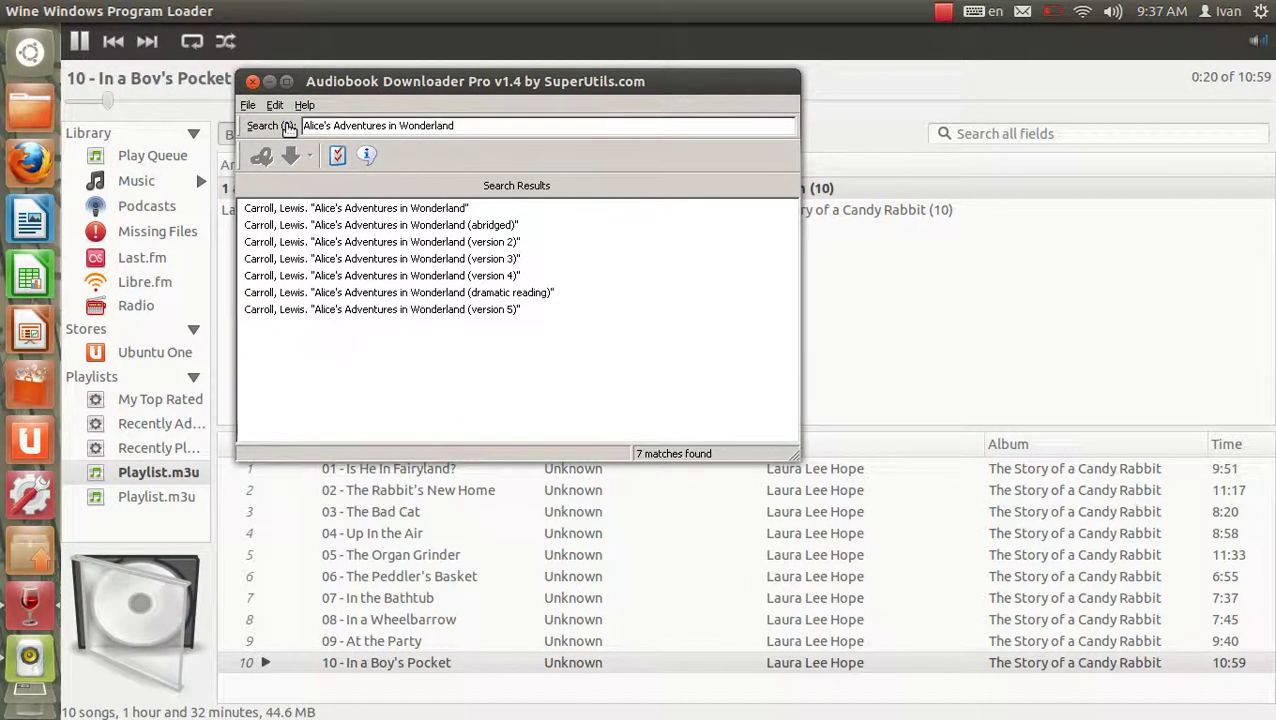
click(247, 105)
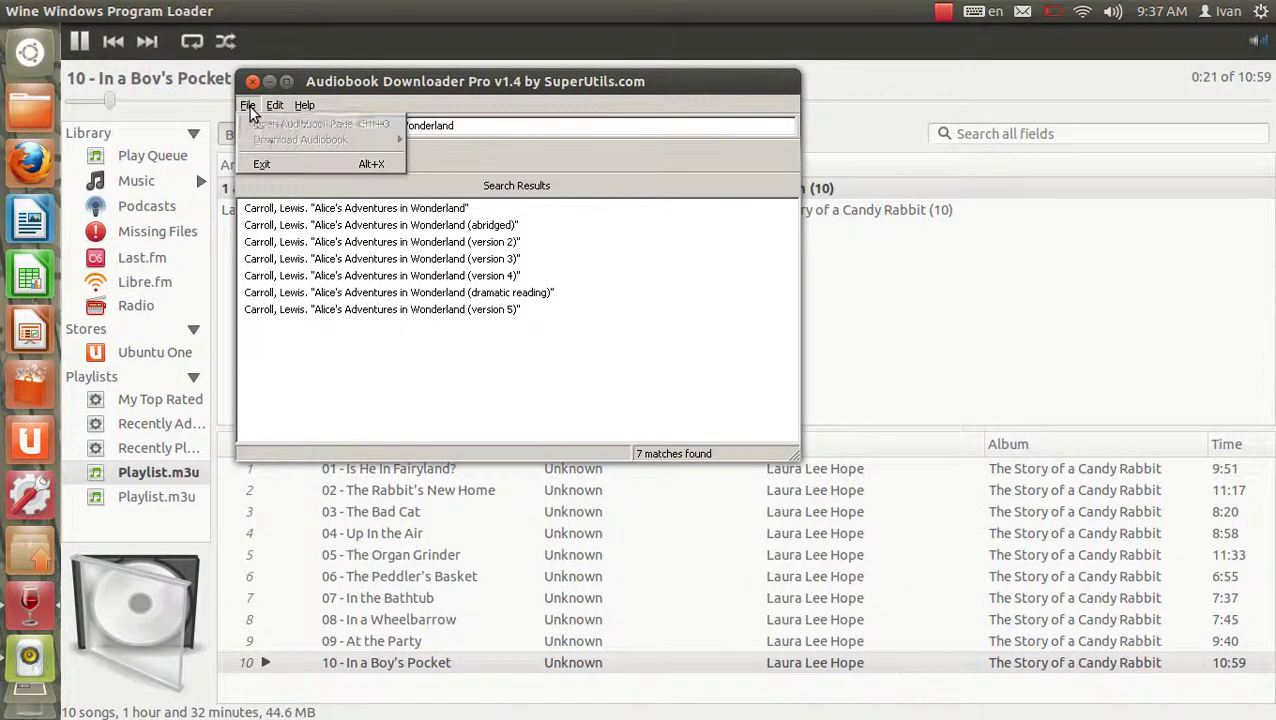
click(262, 164)
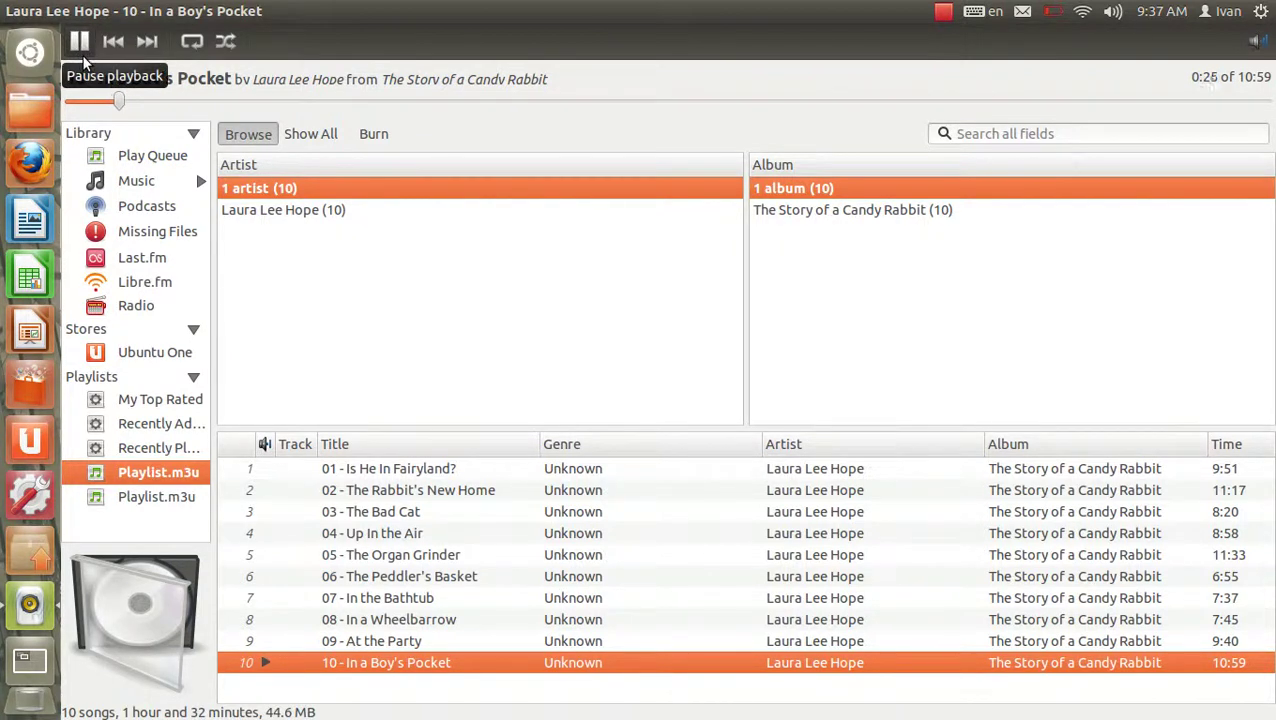
Skip ahead in "10 - In a Boy's Pocket" to about 3:44 and on to near the track's end.
click(478, 103)
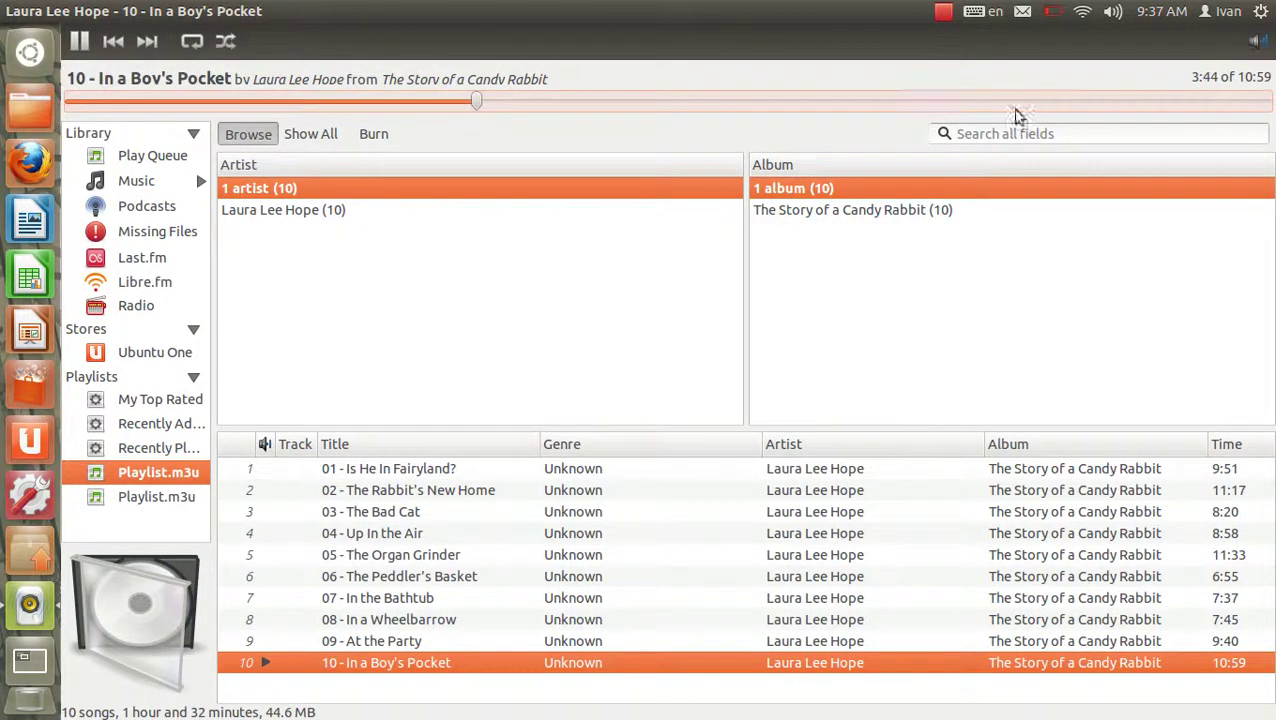
click(1176, 103)
click(1218, 103)
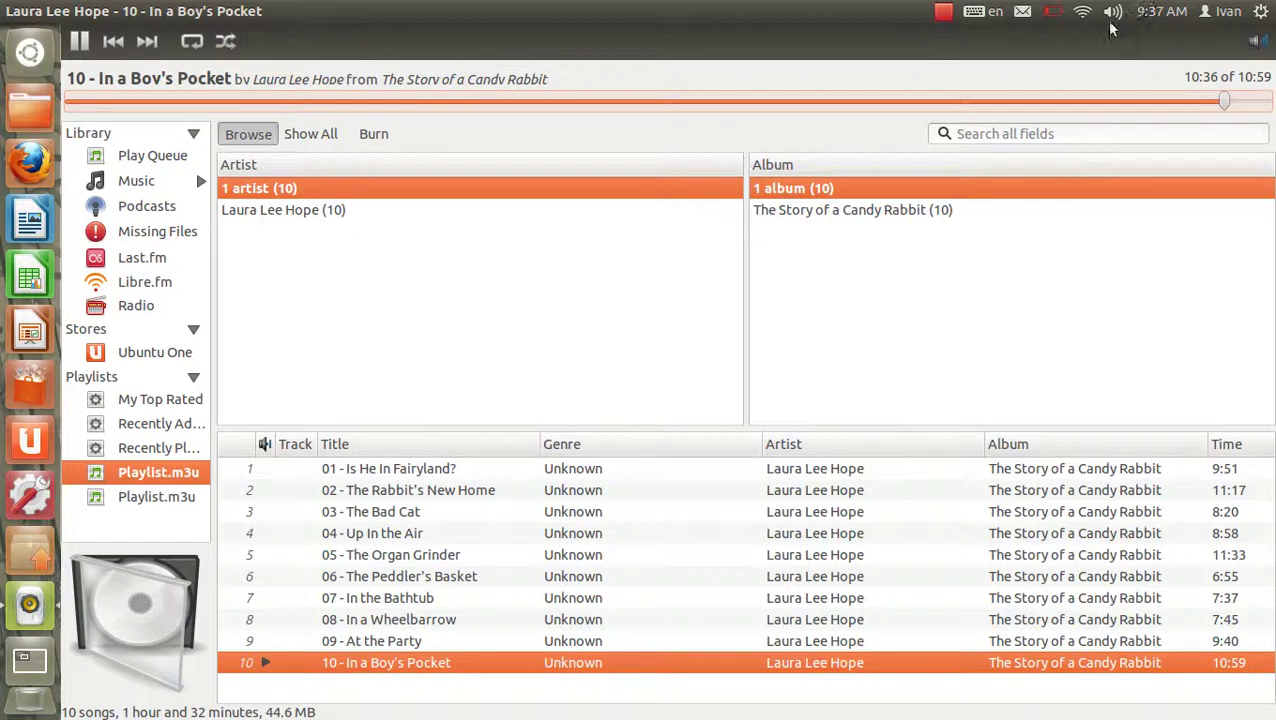
Close the Rhythmbox window and pause its playback from the system sound controls.
key(alt+Tab)
key(alt+Tab)
key(alt+Tab)
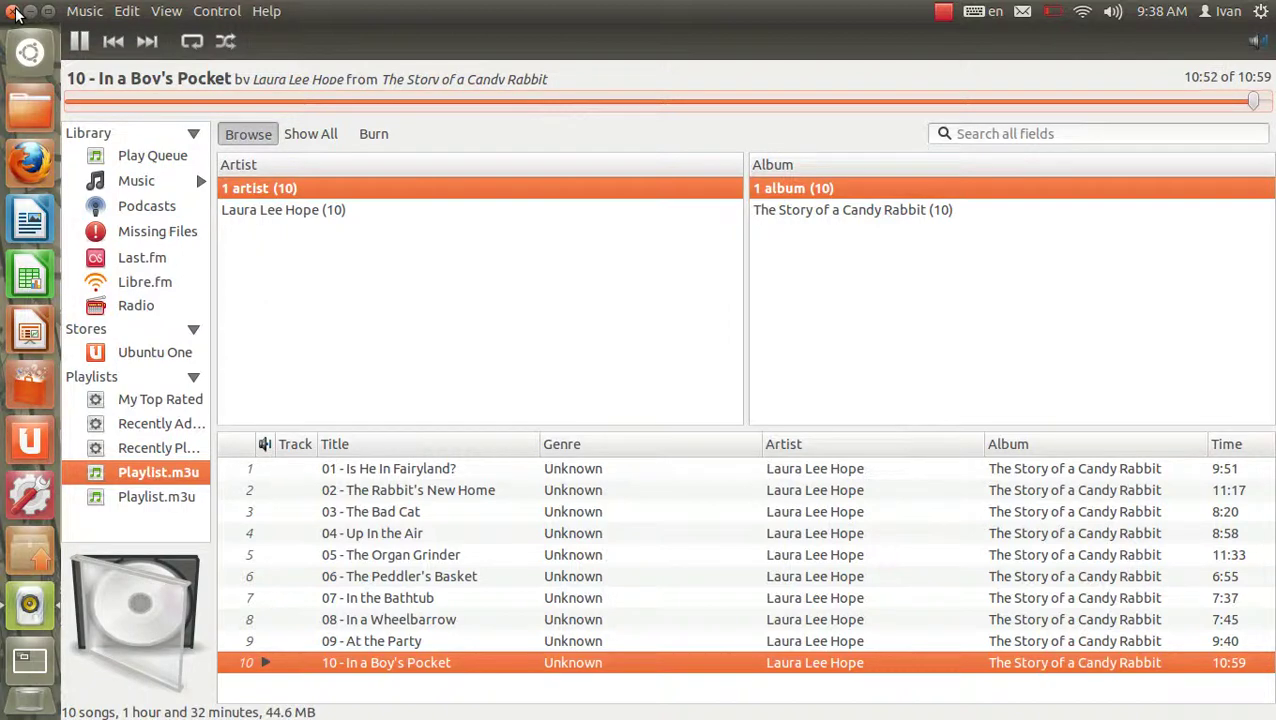
click(14, 11)
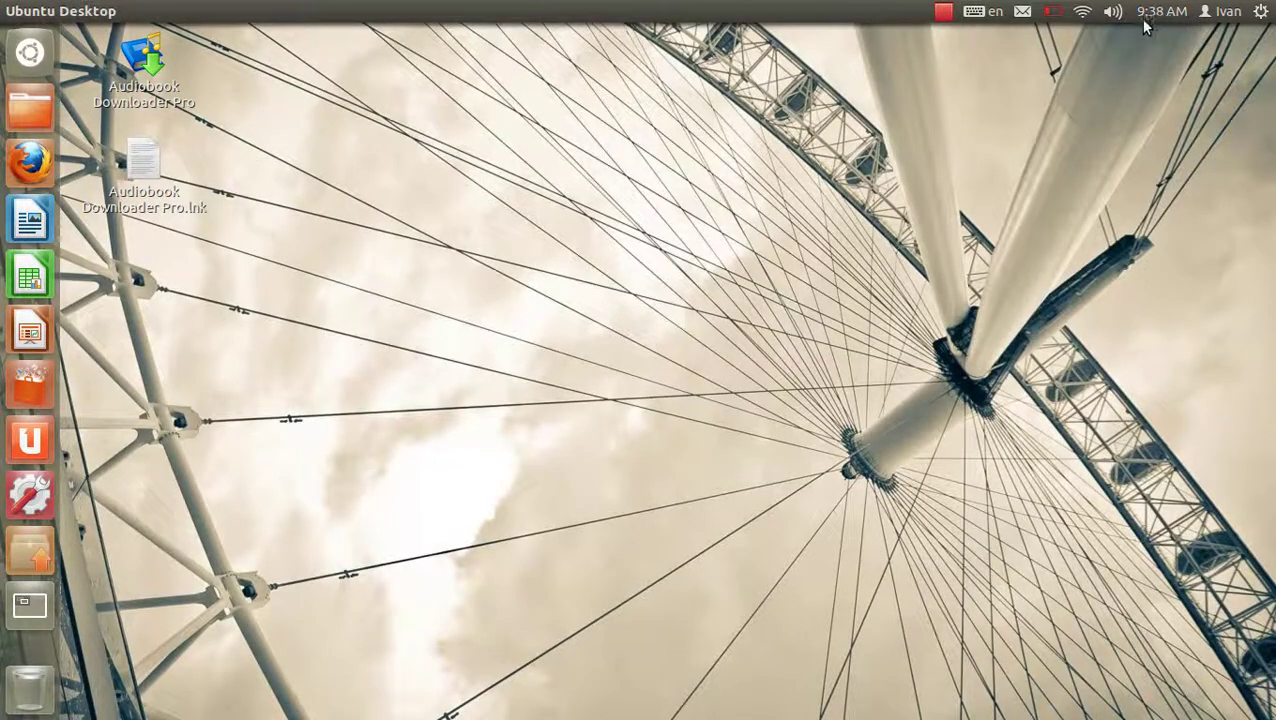
click(1113, 14)
click(1165, 189)
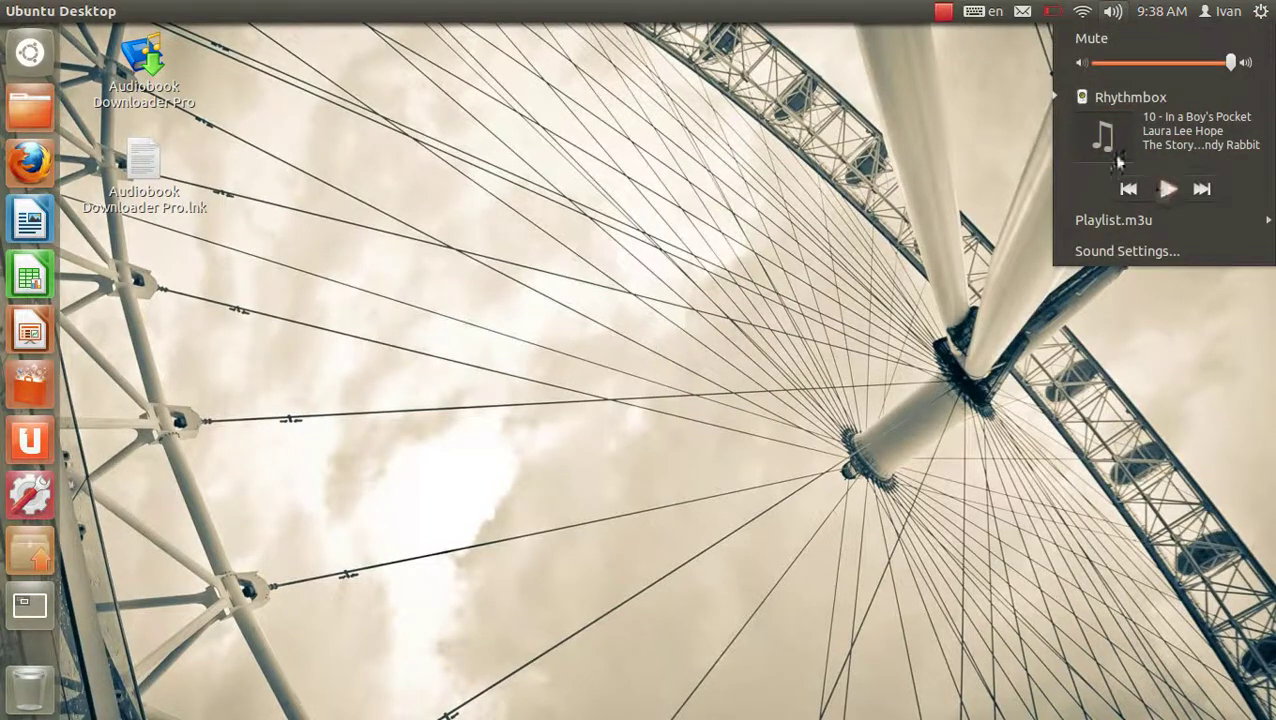